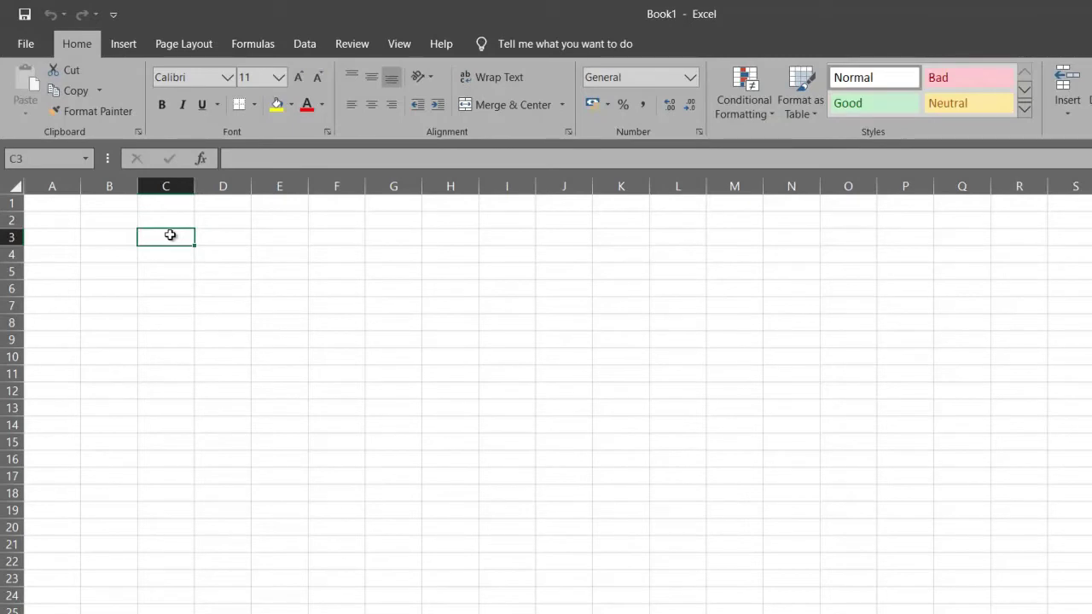
# Enter the three title lines DAFTAR PENJUALAN, ALAT TULIS KANTOR and JANUARI 2017 in cells C3 to C5.
pyautogui.hotkey('alt', 'F11')
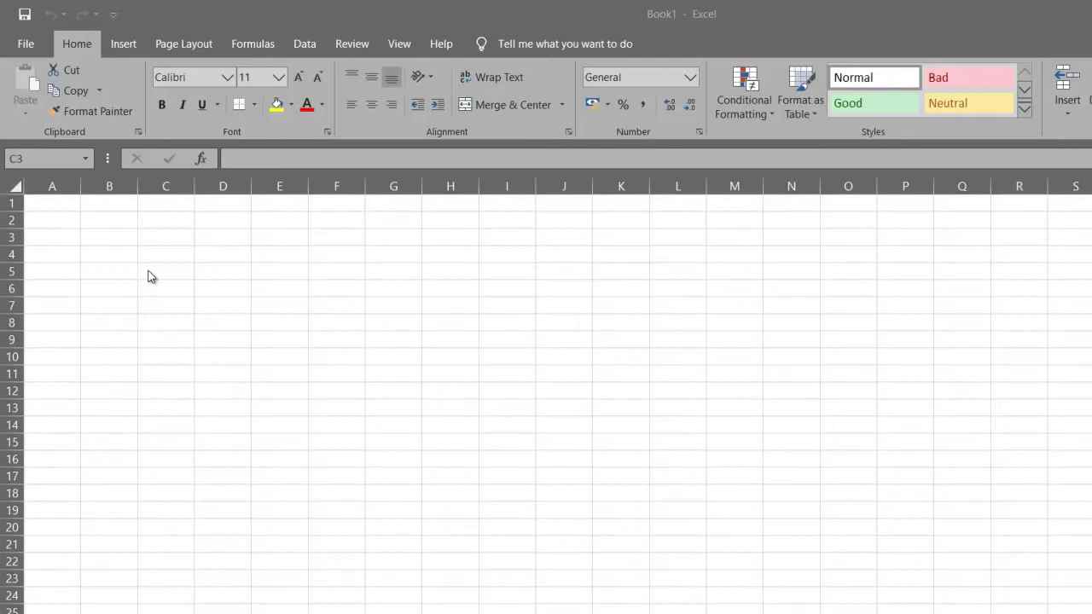
pyautogui.click(170, 235)
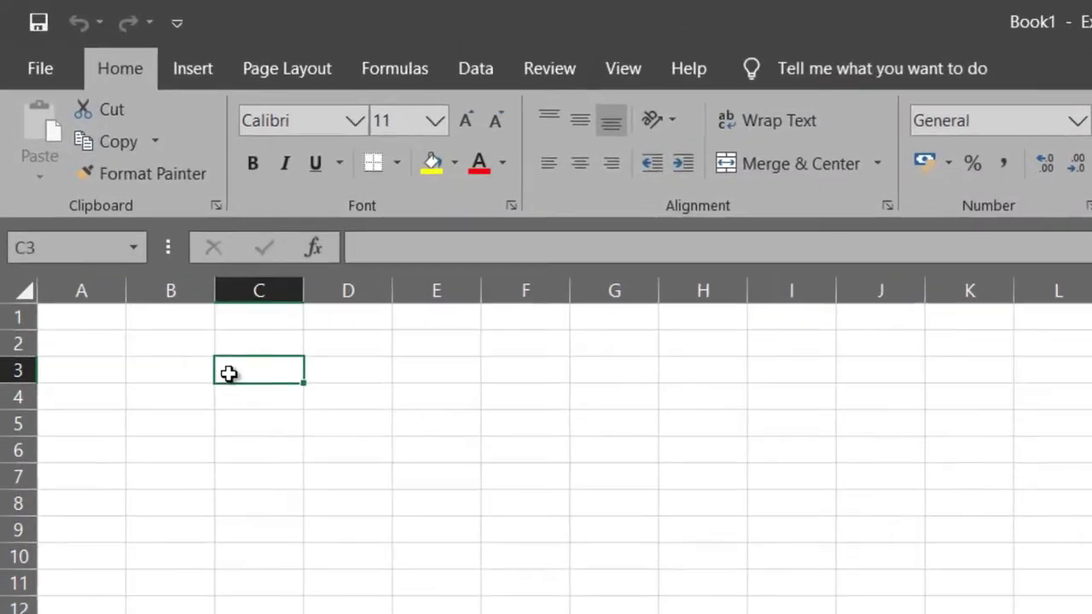
pyautogui.write('DAFTAR PENJUALAN')
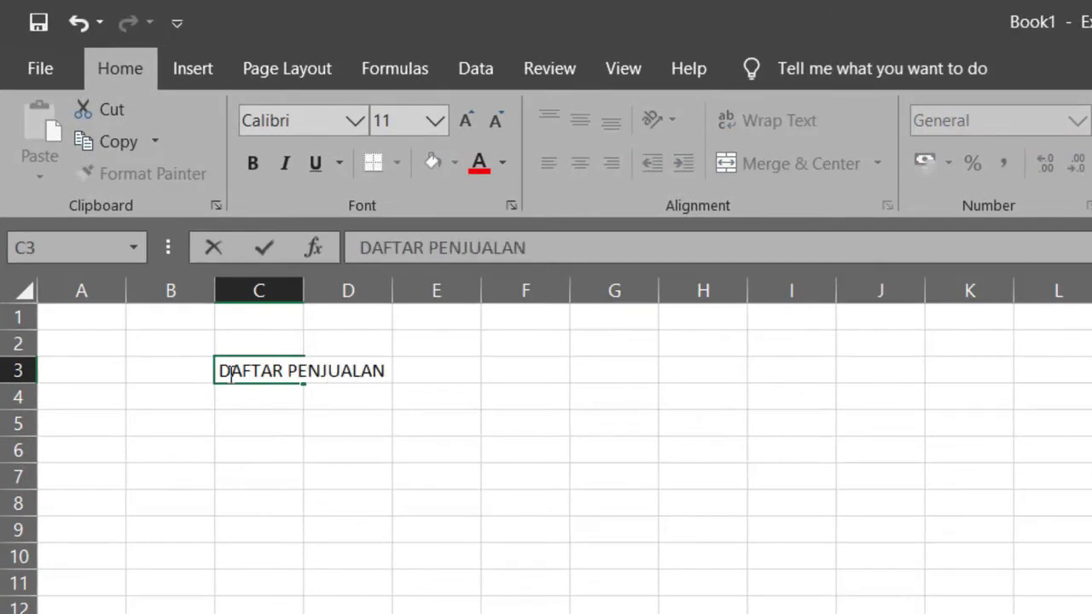
pyautogui.press('Return')
pyautogui.write('ALAT TULIS KANTOR')
pyautogui.press('Return')
pyautogui.write('JANUARI 2017')
pyautogui.press('Return')
# Enter the table headers NO, NAMA BARANG, UNIT, HARGA SATUAN and JUMLAH in cells C7 to G7.
pyautogui.press('Return')
pyautogui.write('NO')
pyautogui.press('Tab')
pyautogui.write('NAMA BARANG')
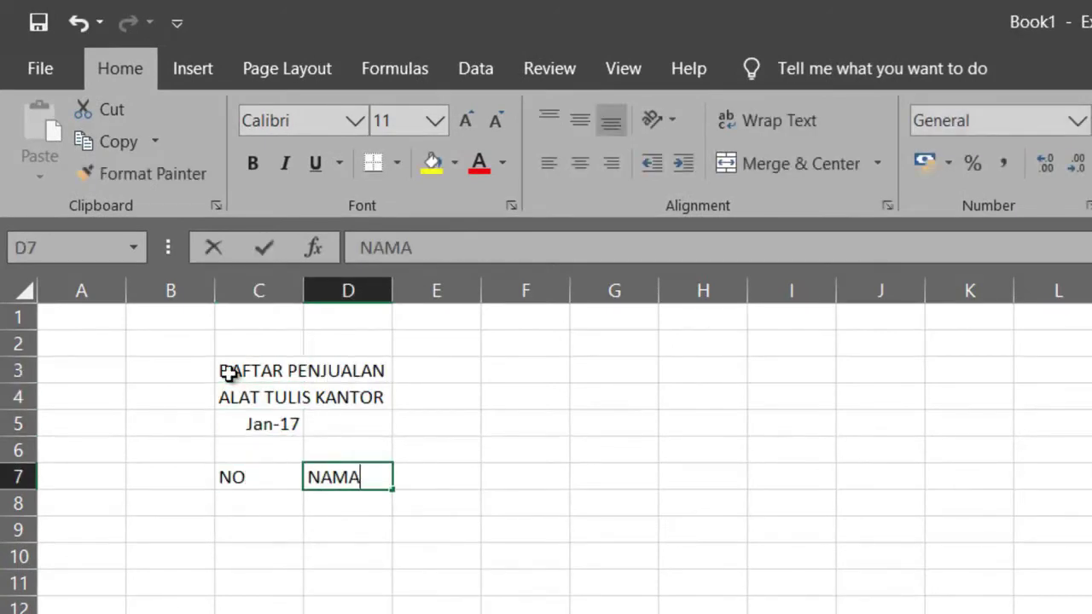
pyautogui.press('Tab')
pyautogui.write('UNIT')
pyautogui.press('Tab')
pyautogui.write('HARGA SATUAN')
pyautogui.press('Tab')
pyautogui.write('JUMLAH')
pyautogui.press('Return')
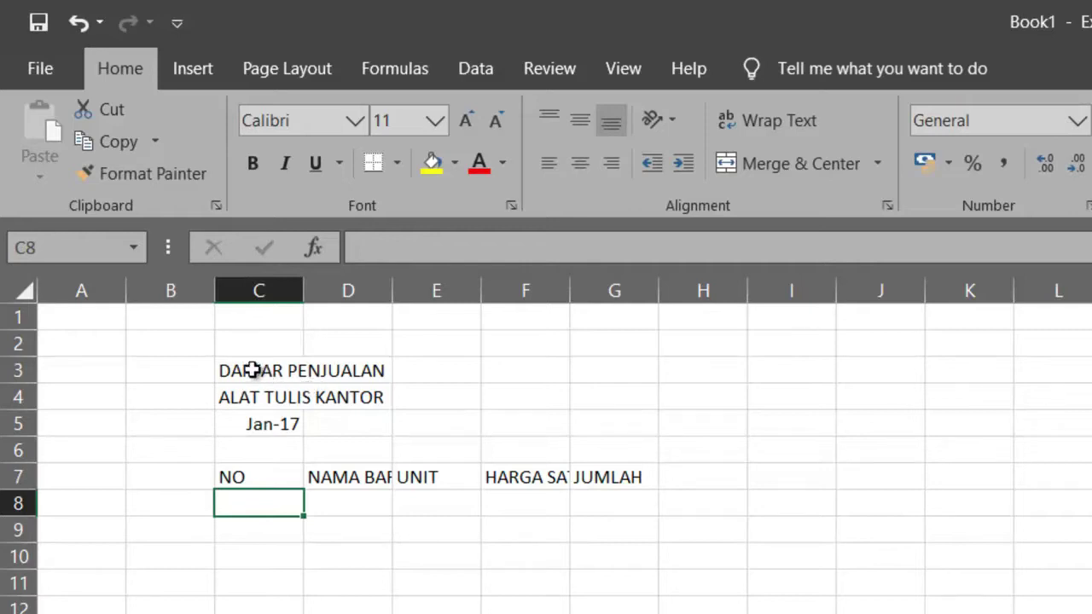
# Merge and center the DAFTAR PENJUALAN title across C3:G3.
pyautogui.click(242, 372)
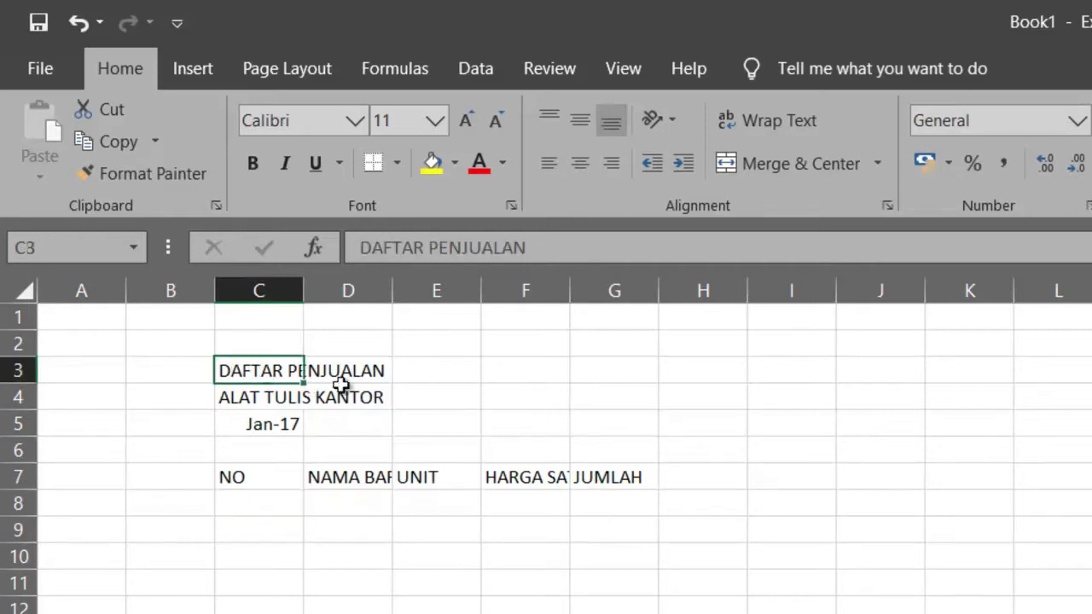
pyautogui.moveTo(256, 370); pyautogui.dragTo(589, 370)
pyautogui.click(800, 163)
pyautogui.click(525, 503)
# Narrow column C to suit the NO header and autofit columns D through G to their contents.
pyautogui.moveTo(303, 290); pyautogui.dragTo(256, 292)
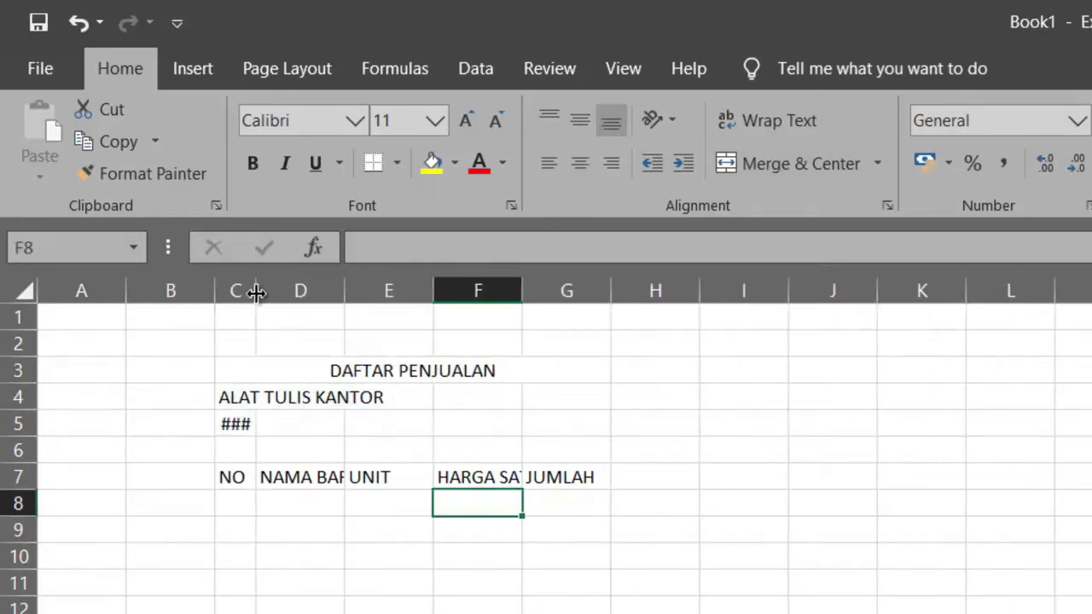
pyautogui.doubleClick(344, 293)
pyautogui.doubleClick(482, 291)
pyautogui.doubleClick(534, 290)
pyautogui.doubleClick(675, 291)
# Merge and center the ALAT TULIS KANTOR line across C4:G4 and the date line across C5:G5.
pyautogui.moveTo(237, 398); pyautogui.dragTo(618, 398)
pyautogui.click(800, 163)
pyautogui.moveTo(237, 424); pyautogui.dragTo(402, 423)
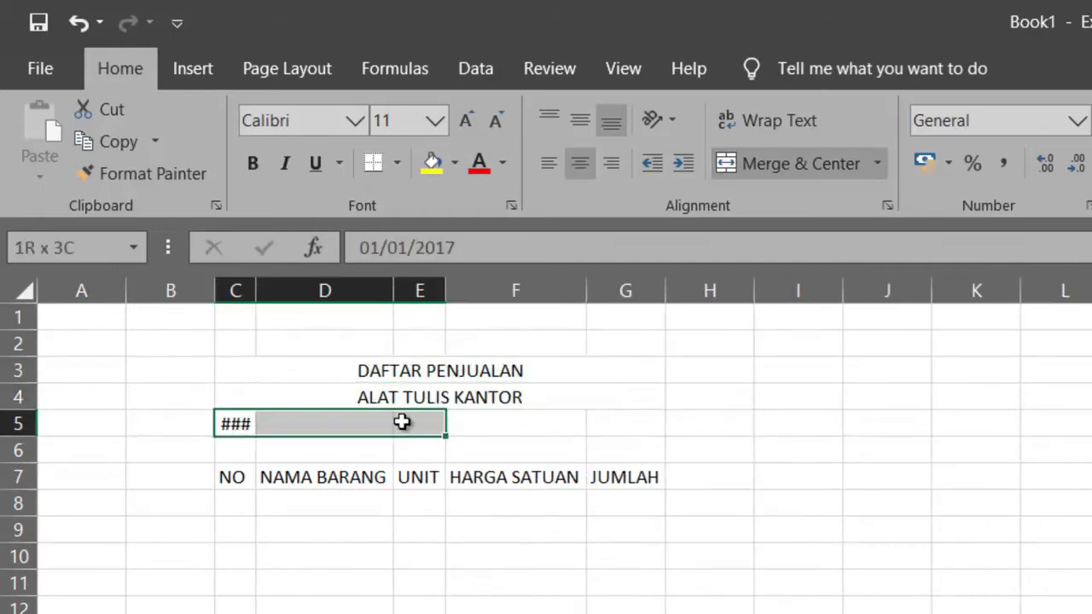
pyautogui.click(321, 496)
pyautogui.moveTo(236, 424); pyautogui.dragTo(632, 429)
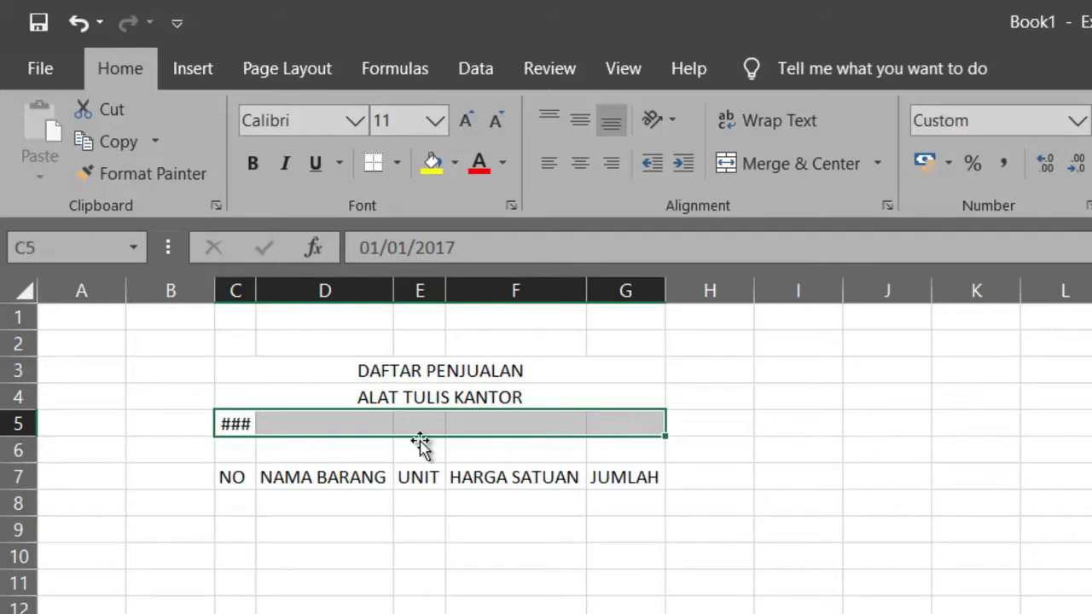
pyautogui.click(769, 166)
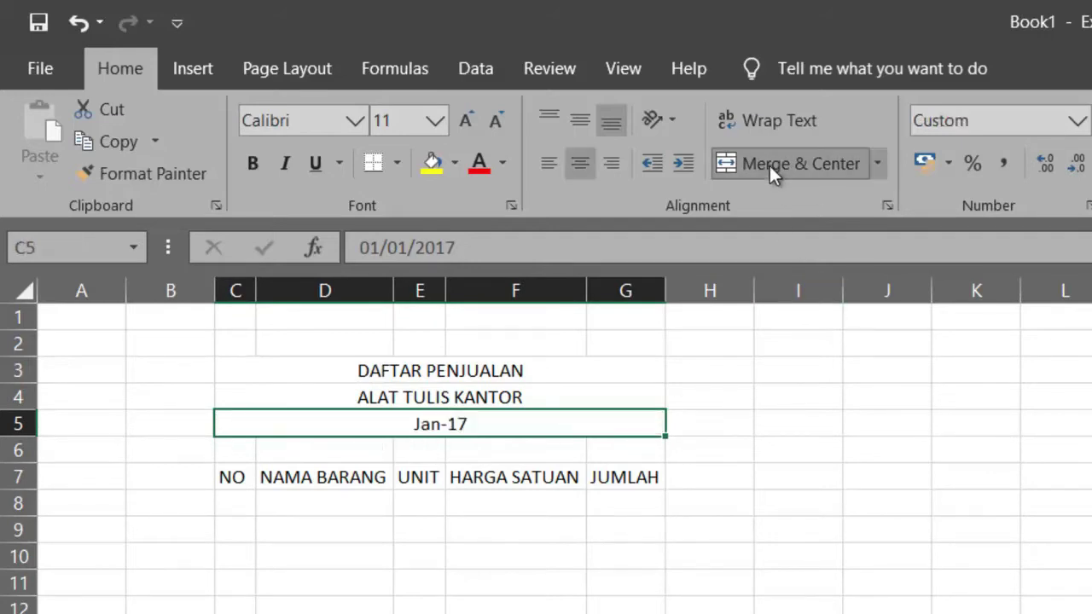
# Make the three merged title lines in rows 3 to 5 bold.
pyautogui.click(315, 515)
pyautogui.moveTo(461, 375); pyautogui.dragTo(469, 431)
pyautogui.click(253, 162)
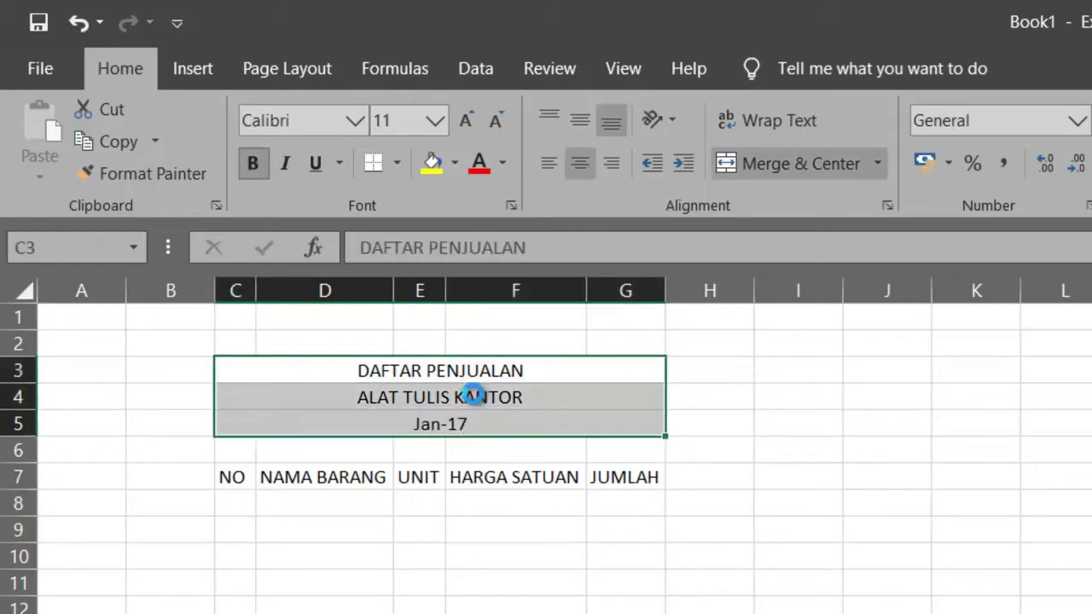
pyautogui.click(500, 508)
# Format the date in C5 with the Indonesian long date type "14 Maret 2012".
pyautogui.click(463, 431)
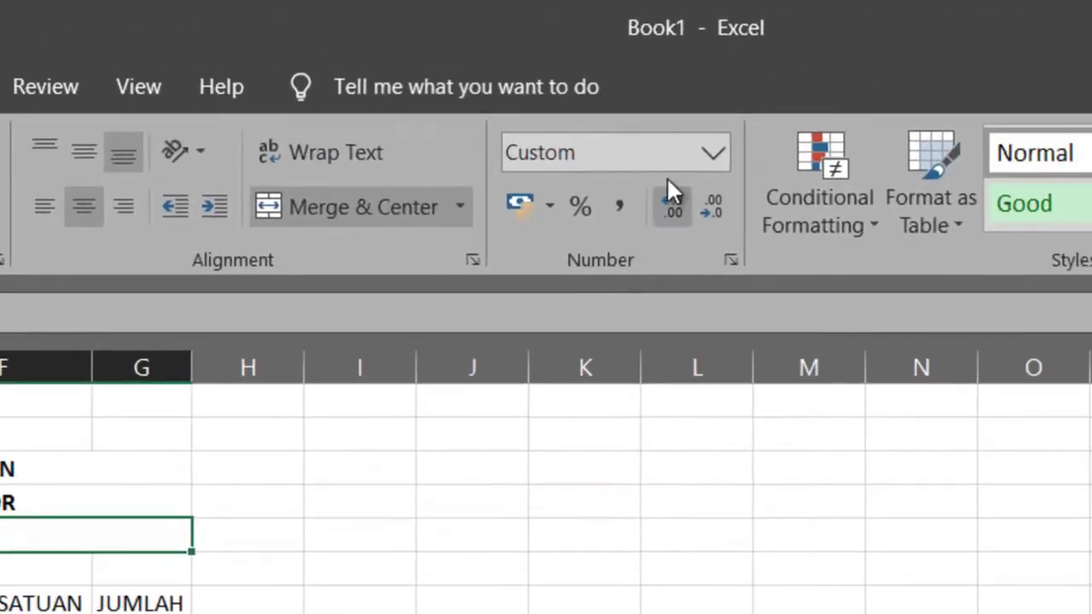
pyautogui.click(711, 155)
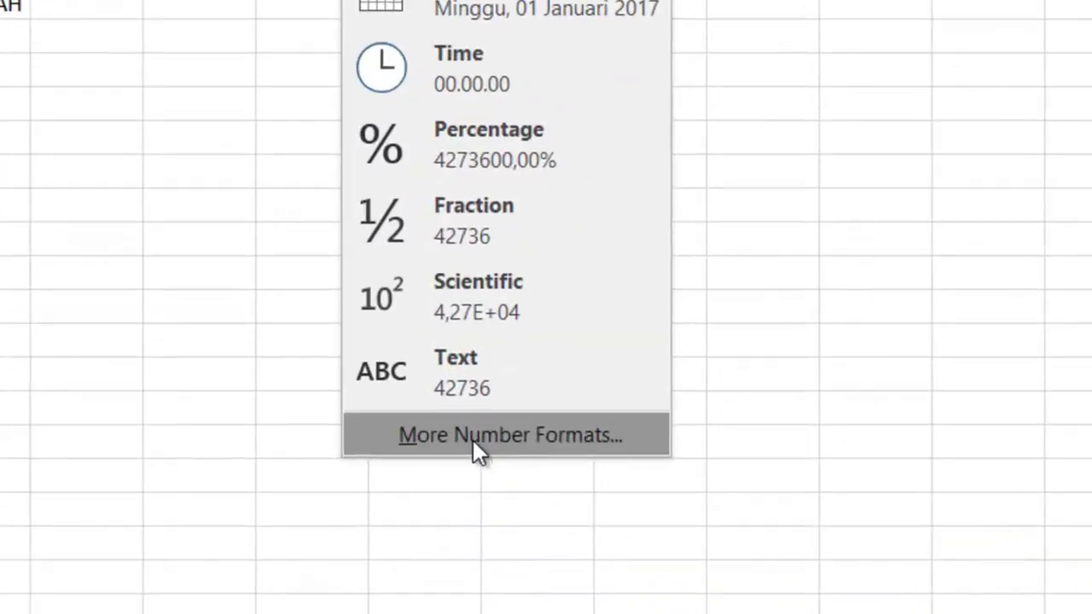
pyautogui.click(597, 595)
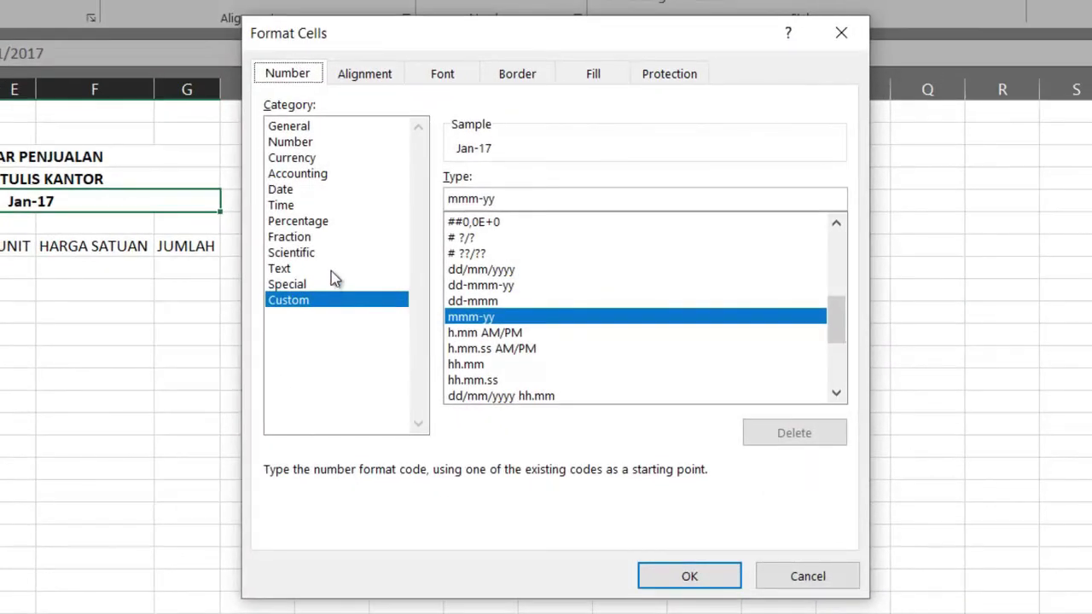
pyautogui.click(279, 192)
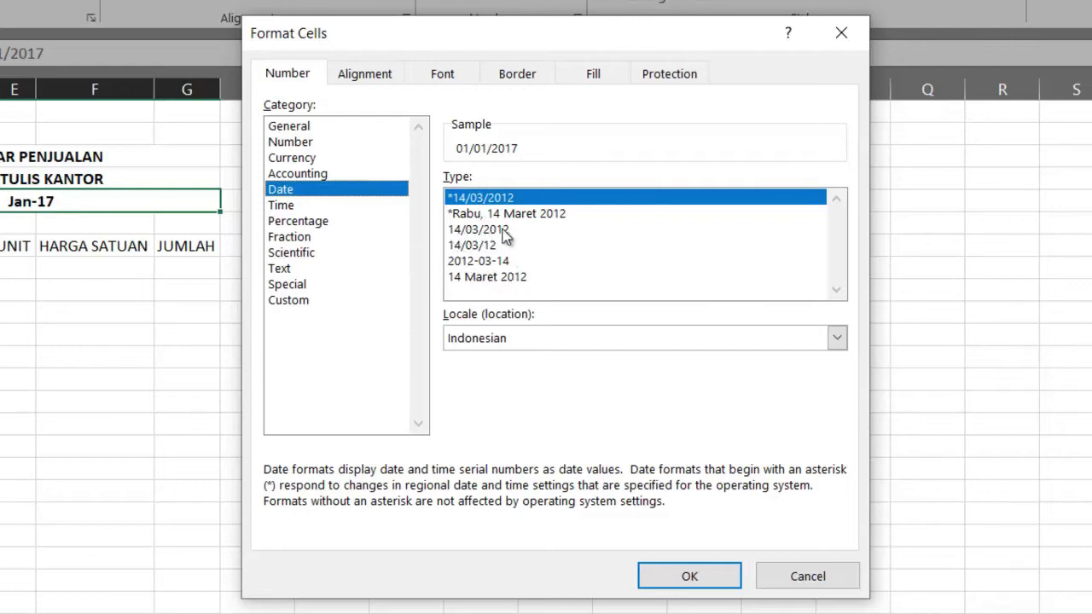
pyautogui.click(476, 282)
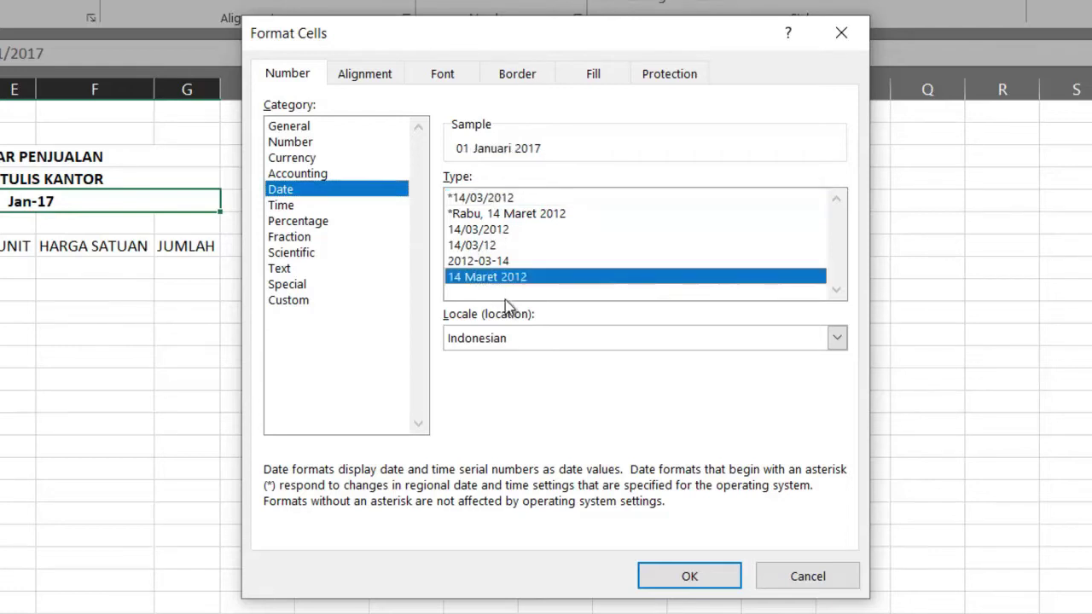
pyautogui.click(712, 589)
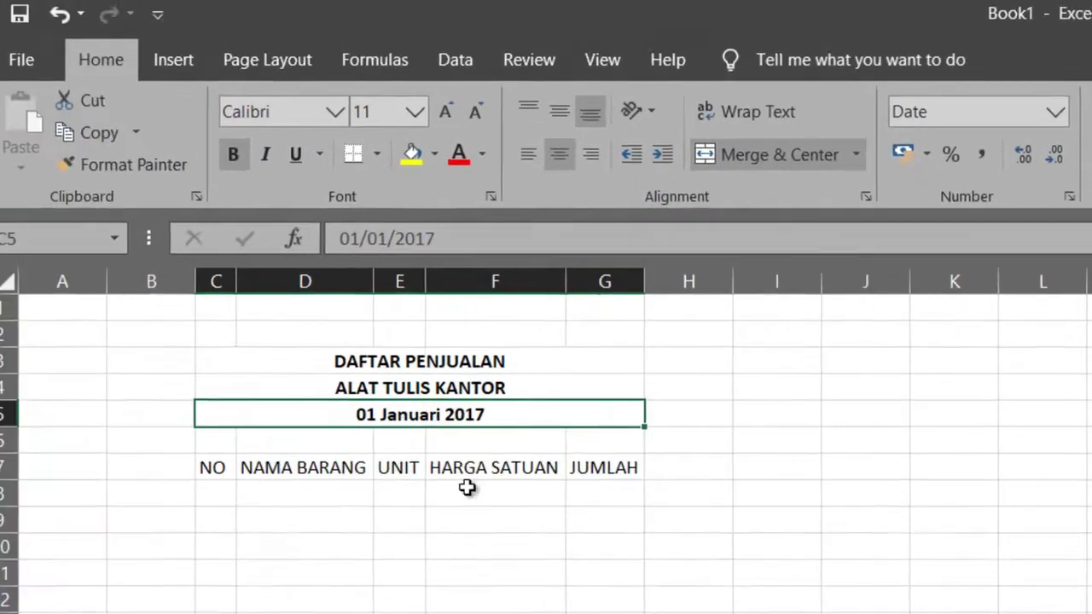
pyautogui.click(108, 290)
pyautogui.click(433, 433)
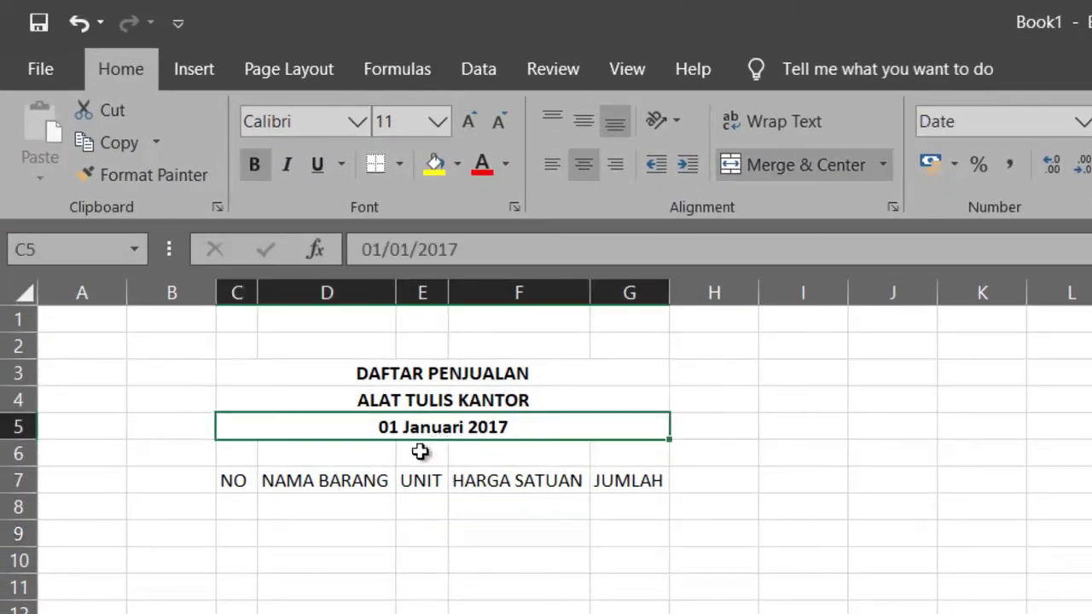
pyautogui.click(316, 533)
# Number the rows 1 to 5 in C8:C12 by entering 1 and 2 and filling the series down.
pyautogui.click(243, 508)
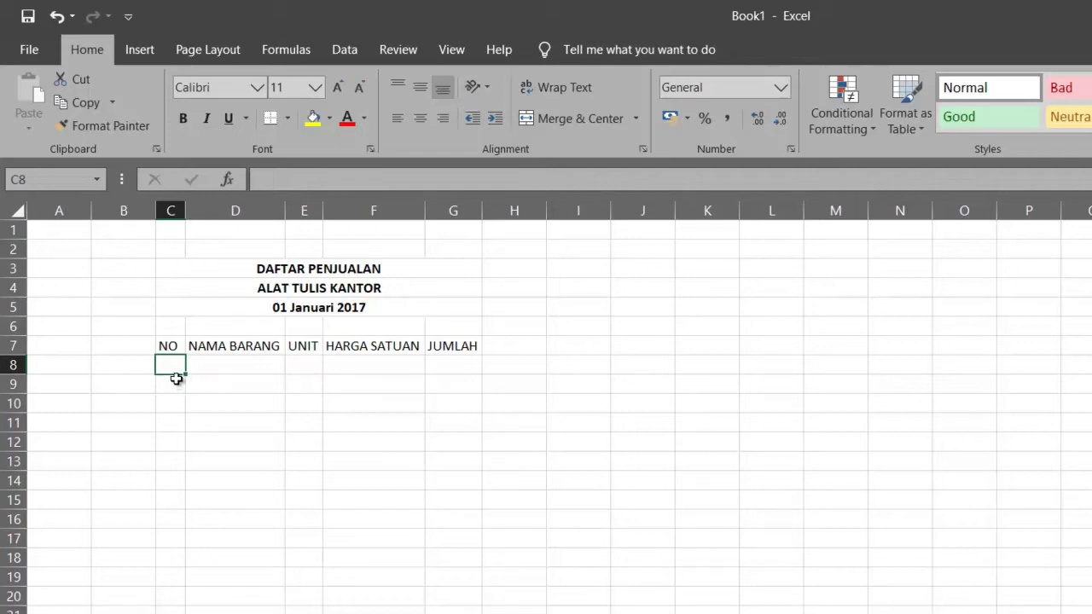
pyautogui.write('1')
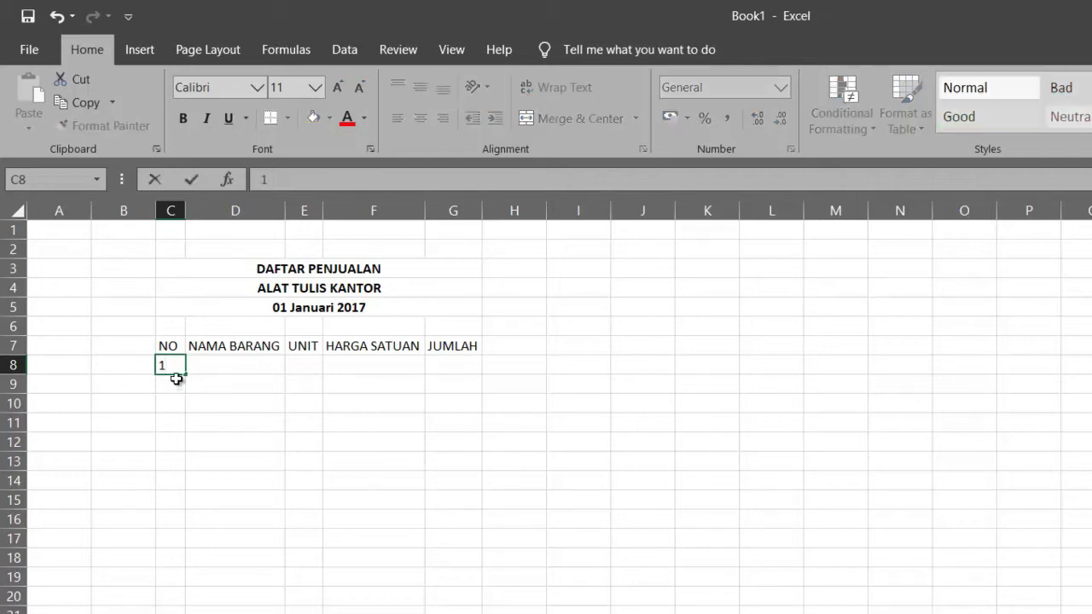
pyautogui.press('Return')
pyautogui.write('2')
pyautogui.press('Return')
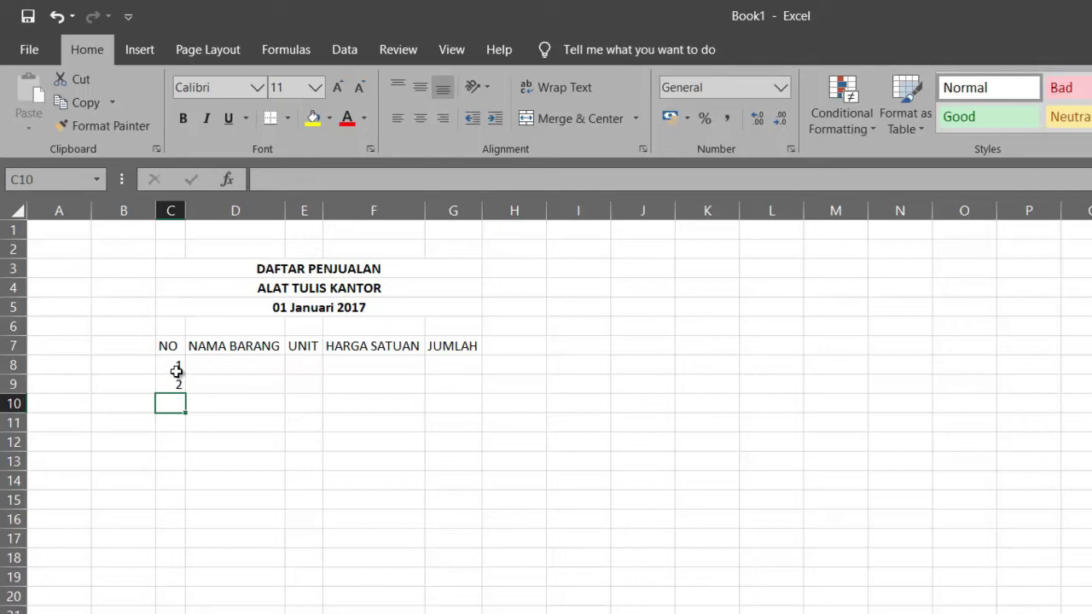
pyautogui.moveTo(175, 360); pyautogui.dragTo(173, 393)
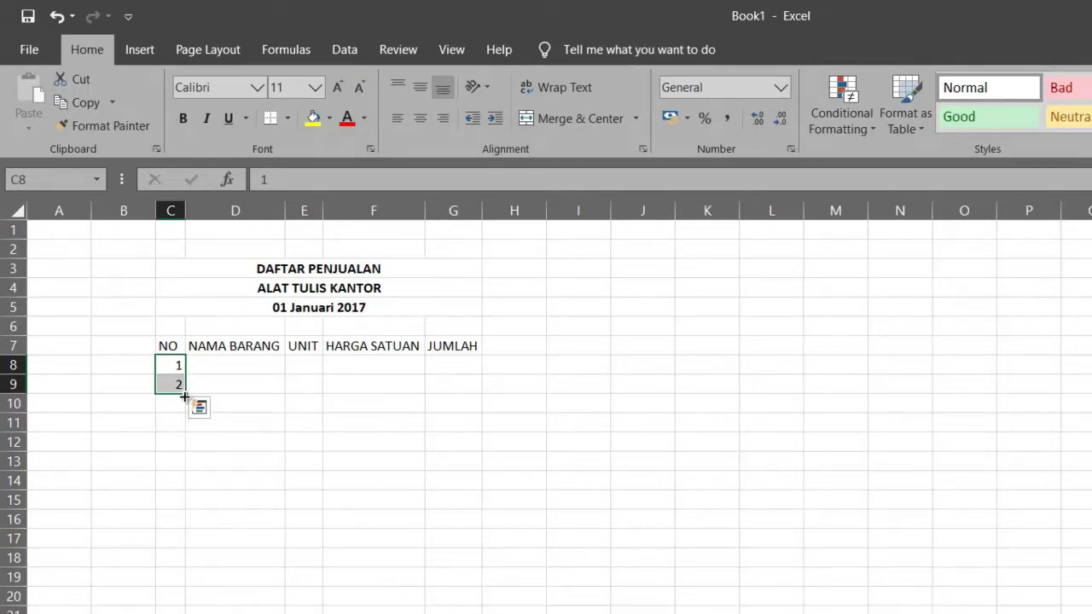
pyautogui.moveTo(184, 396); pyautogui.dragTo(170, 453)
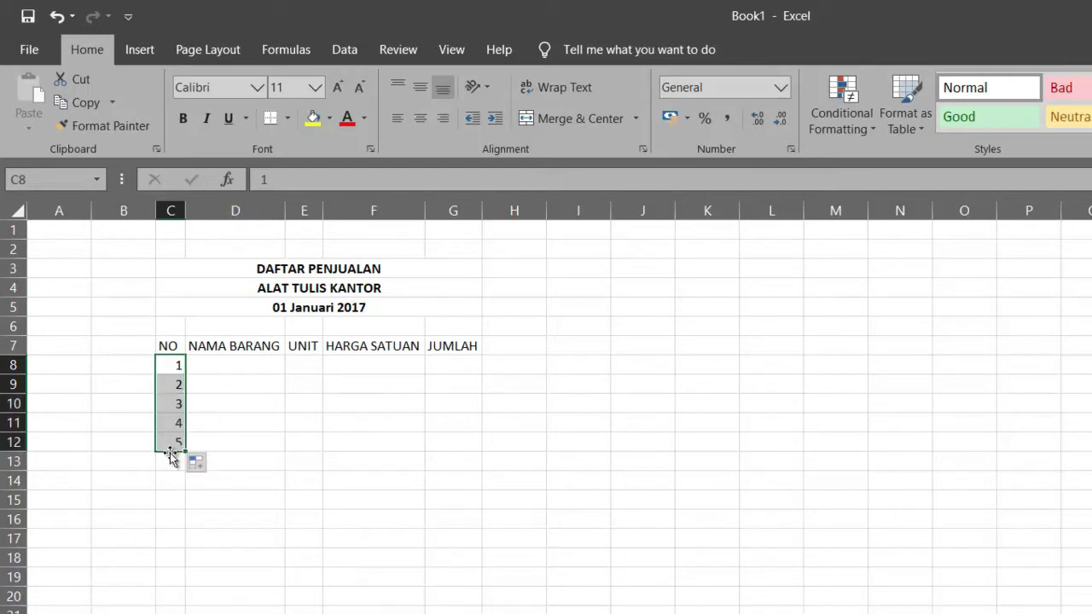
# Enter the item names Buku Tulis, Pulpen, Pensil, Penggaris and TipExs in D8:D12.
pyautogui.click(240, 365)
pyautogui.write('Buku Tulis')
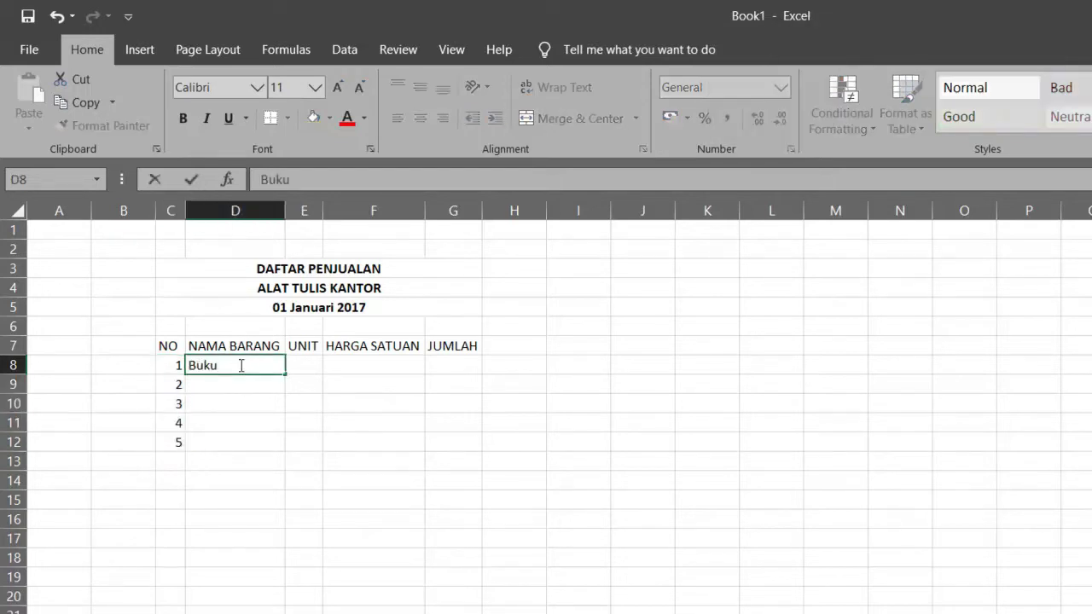
pyautogui.press('Return')
pyautogui.write('Pulpen')
pyautogui.press('Return')
pyautogui.write('Pensil')
pyautogui.press('Return')
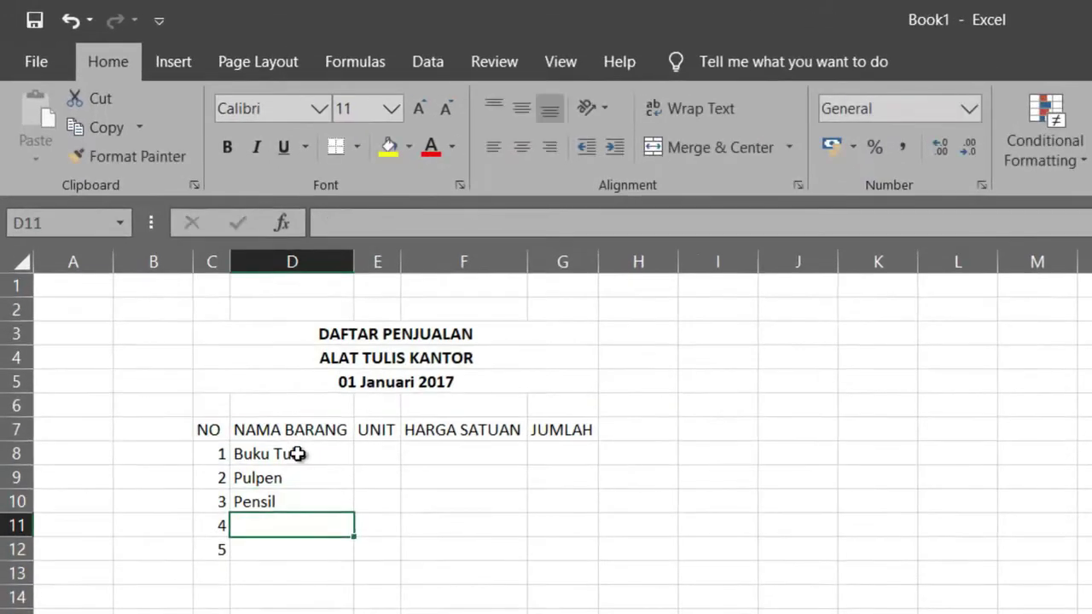
pyautogui.write('Penggaris')
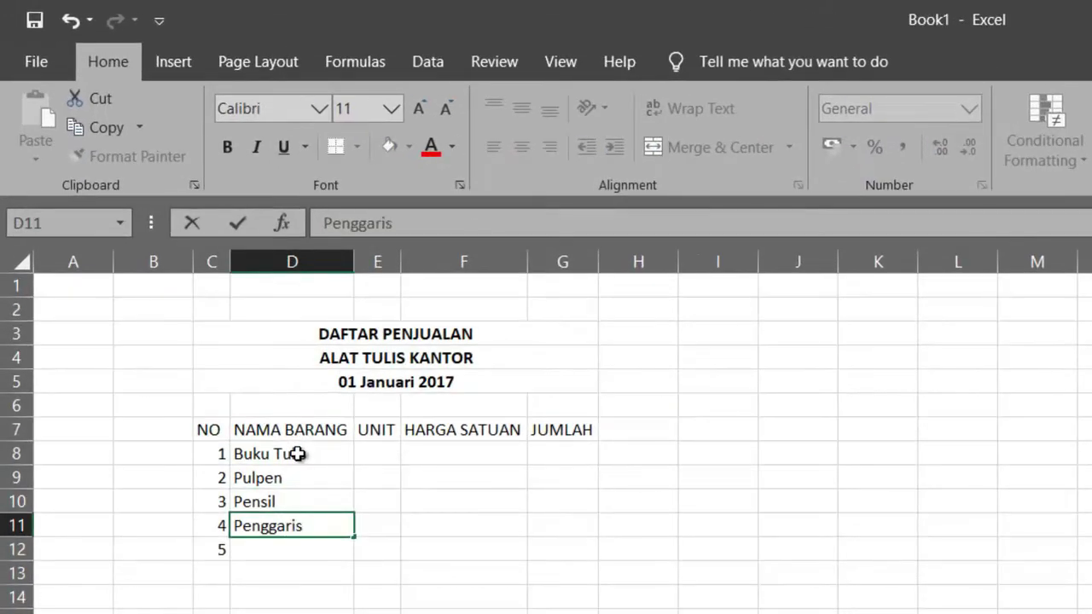
pyautogui.press('Return')
pyautogui.write('TipExs')
# Enter the unit quantities 3, 5, 4, 6 and 2 in E8:E12.
pyautogui.click(376, 452)
pyautogui.write('3 5 ')
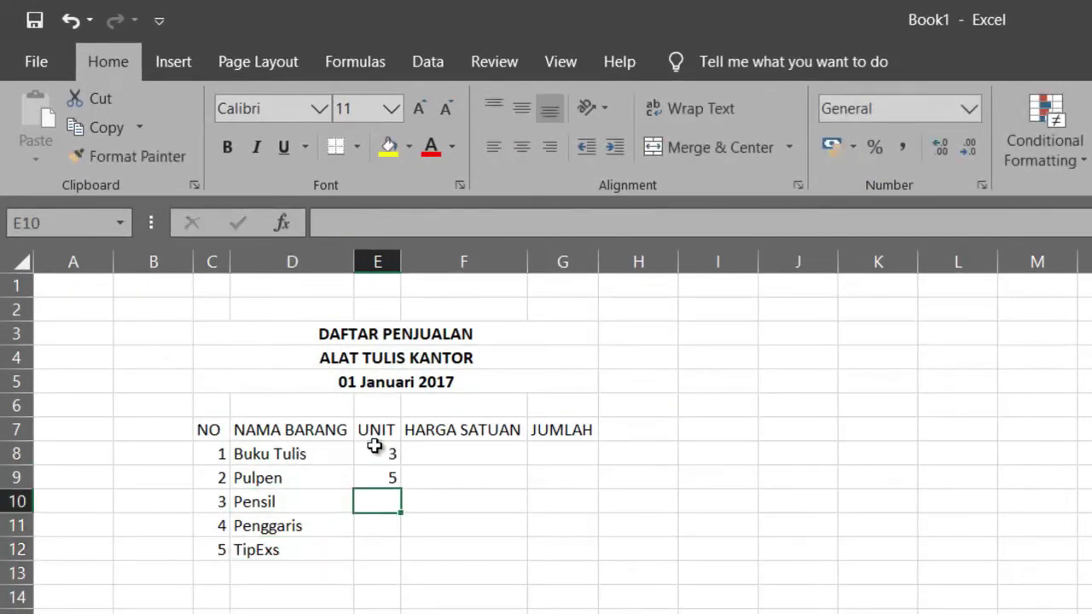
pyautogui.write('4 6 2')
# Enter the unit prices 3000, 1500, 1000, 500 and 2000 in F8:F12.
pyautogui.click(436, 453)
pyautogui.write('3000')
pyautogui.press('Return')
pyautogui.write('1500 1000 500 2000')
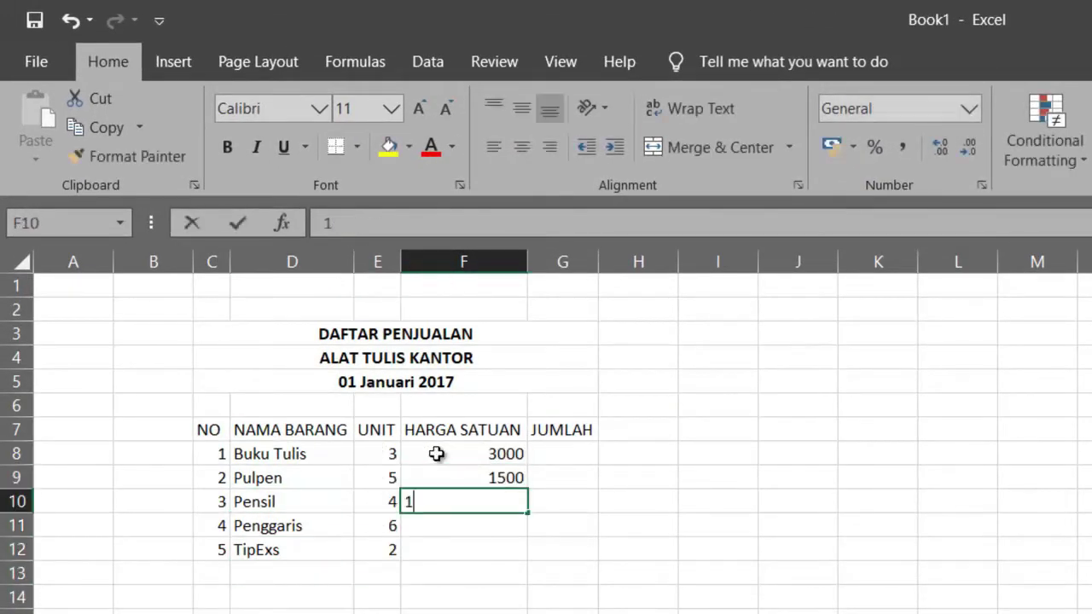
# Widen column G and enter the summary labels Rata-rata, Harga tertinggi and Harga terendah in F13:F15.
pyautogui.moveTo(598, 261); pyautogui.dragTo(641, 261)
pyautogui.write('Rata-rata')
pyautogui.press('Return')
pyautogui.write('Nil')
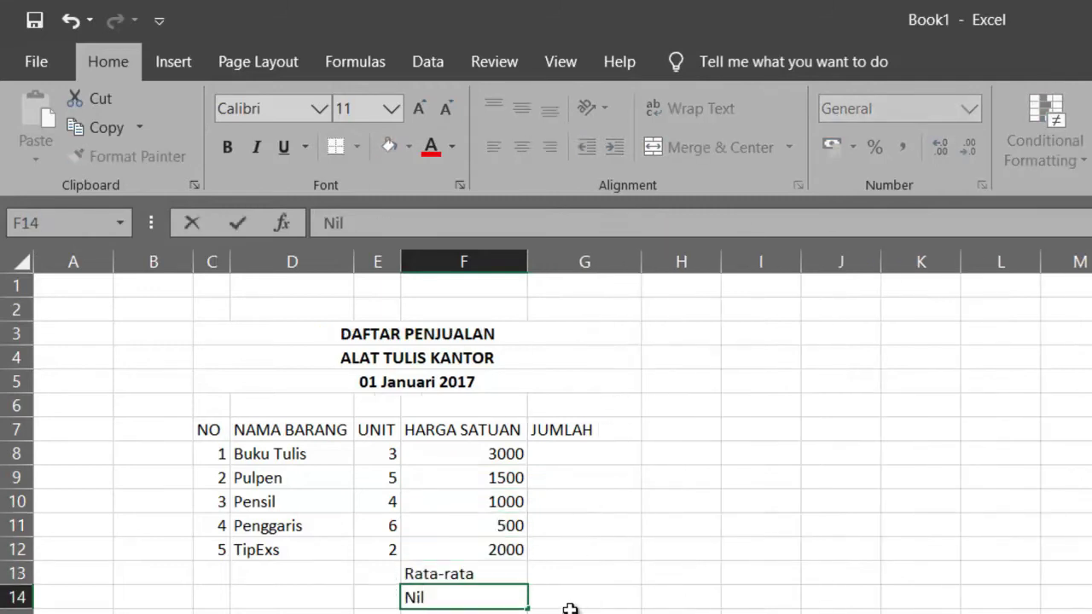
pyautogui.press('BackSpace')
pyautogui.press('BackSpace')
pyautogui.press('BackSpace')
pyautogui.write('Harga tertinggi')
pyautogui.press('Return')
pyautogui.write('Harga terendah')
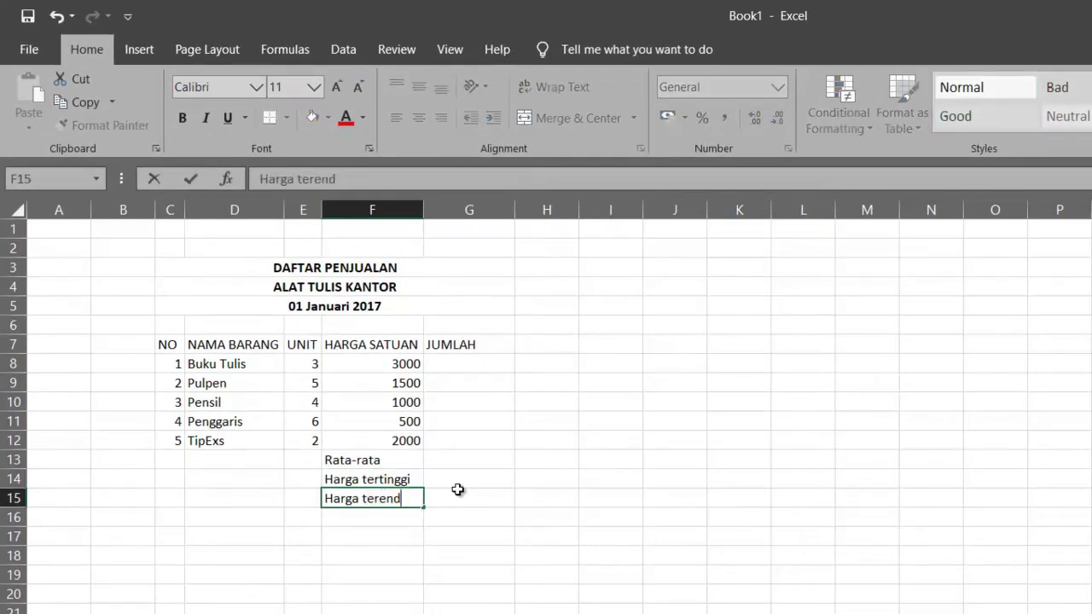
pyautogui.press('Return')
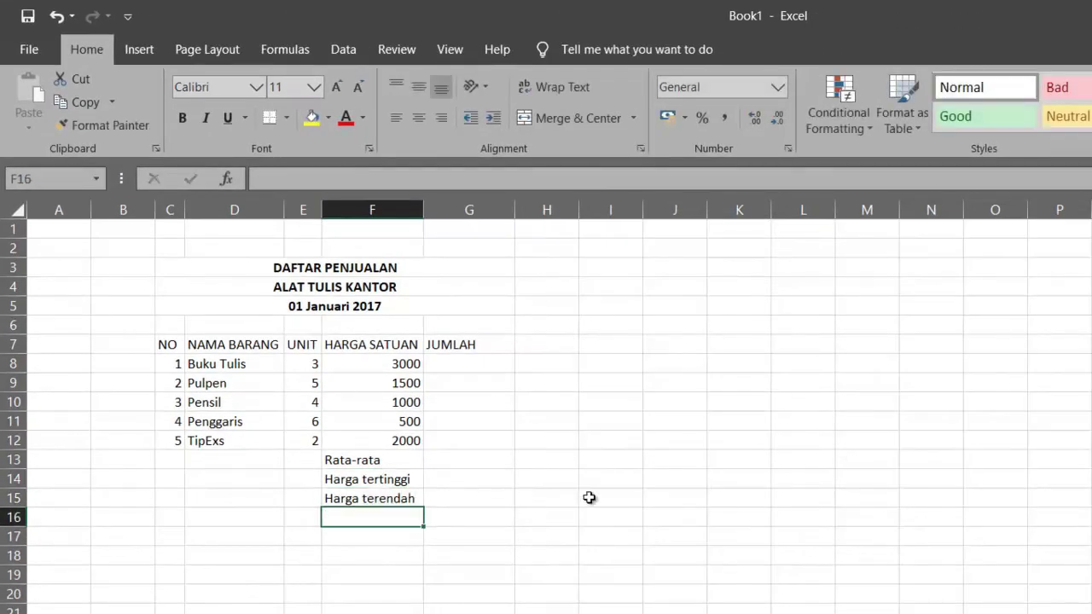
pyautogui.click(589, 497)
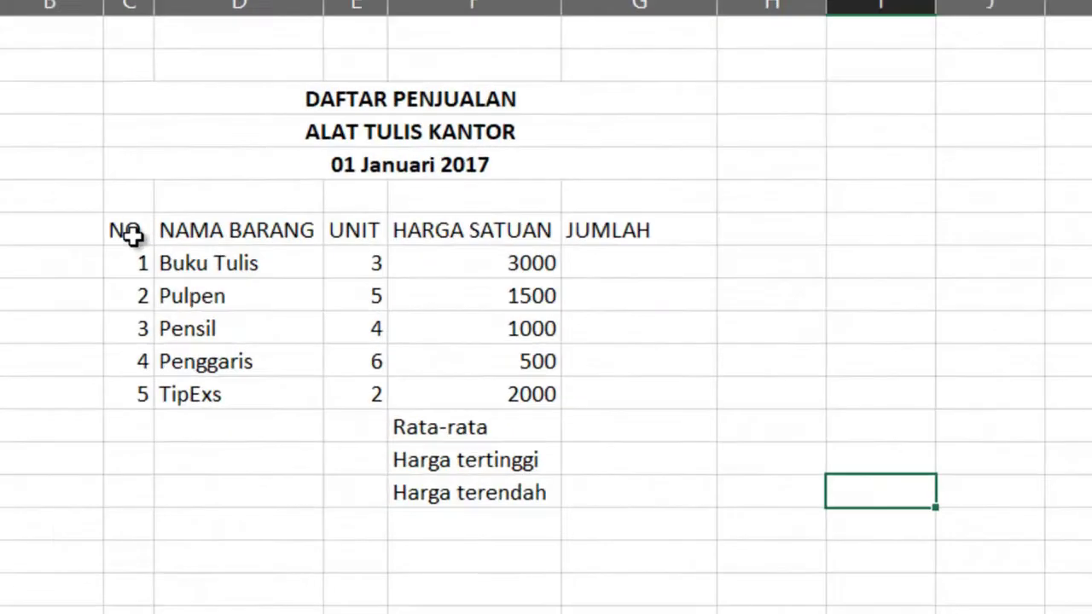
# Apply All Borders to the sales table in C7:G12.
pyautogui.moveTo(170, 346); pyautogui.dragTo(364, 425)
pyautogui.moveTo(518, 335); pyautogui.dragTo(657, 370)
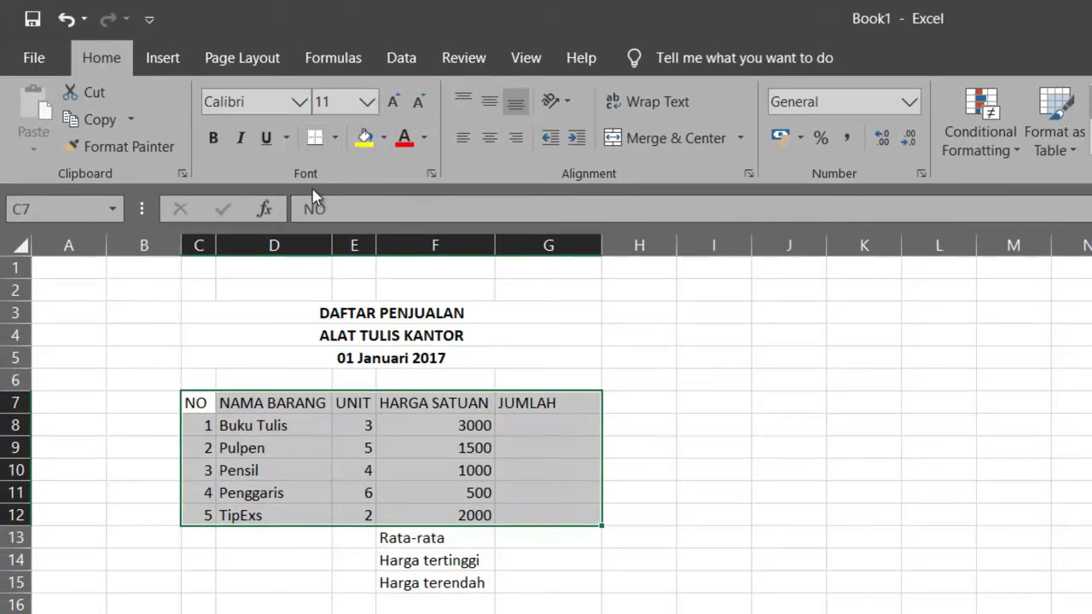
pyautogui.click(335, 141)
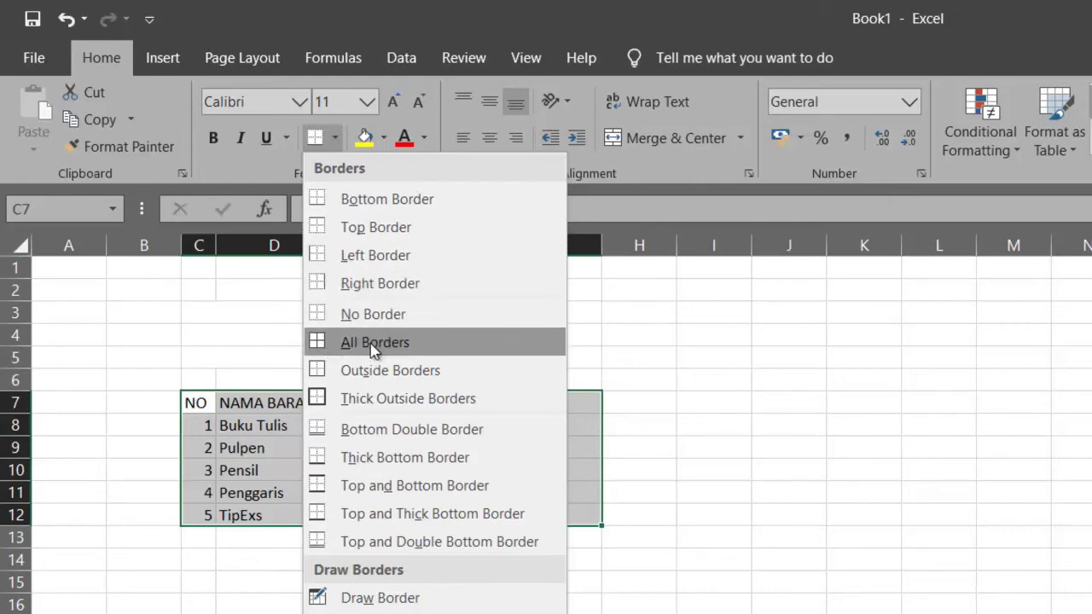
pyautogui.click(403, 345)
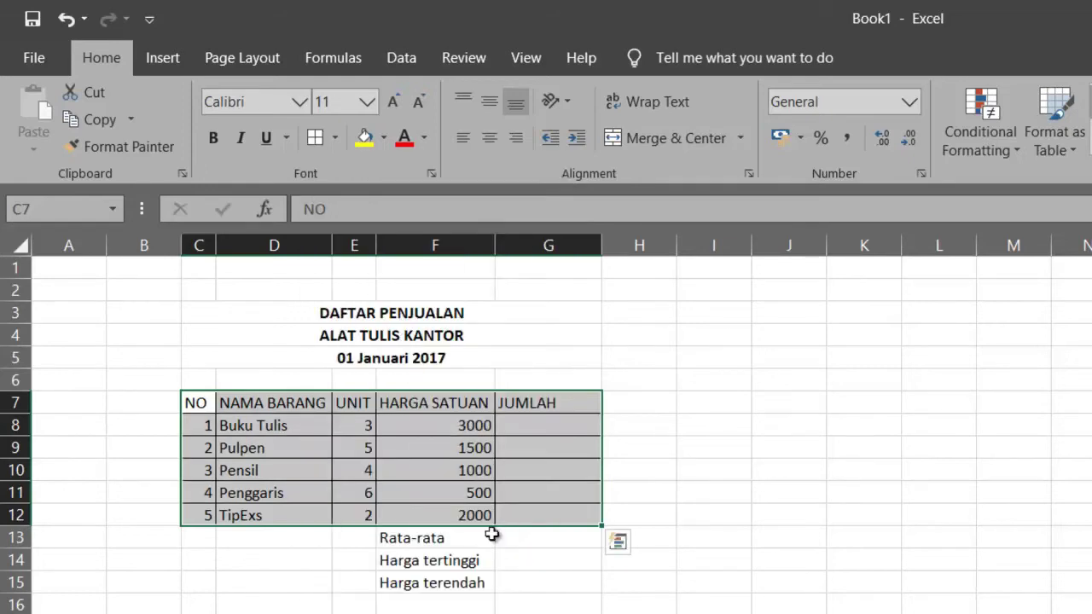
# Apply All Borders to the summary rows in F13:G15.
pyautogui.click(498, 601)
pyautogui.moveTo(431, 540); pyautogui.dragTo(525, 589)
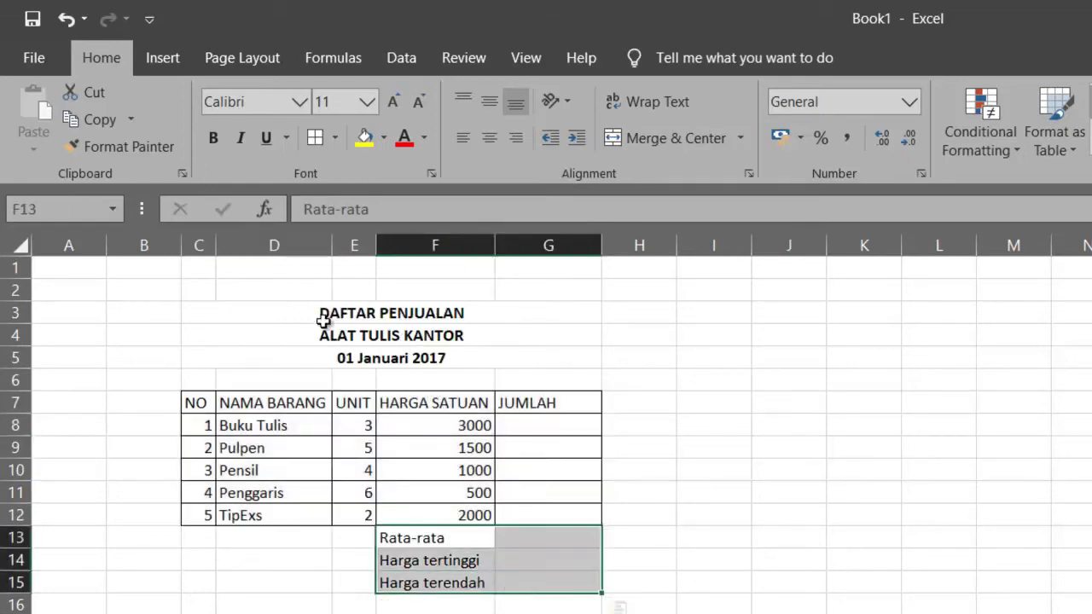
pyautogui.click(315, 138)
pyautogui.click(687, 449)
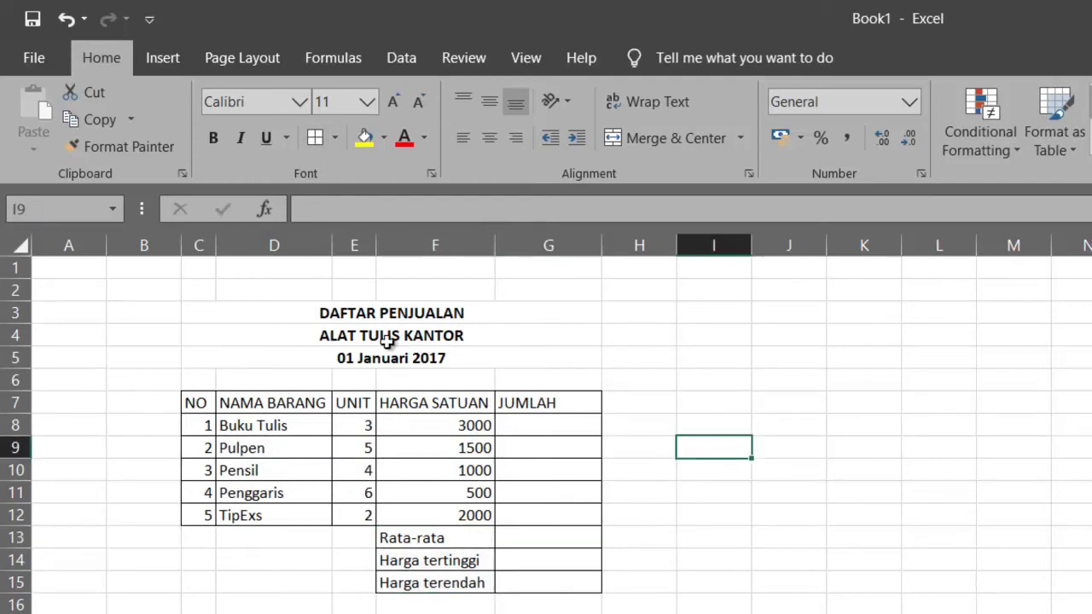
# Make the header row C7:G7 bold and center its text horizontally.
pyautogui.moveTo(199, 404); pyautogui.dragTo(538, 408)
pyautogui.click(213, 138)
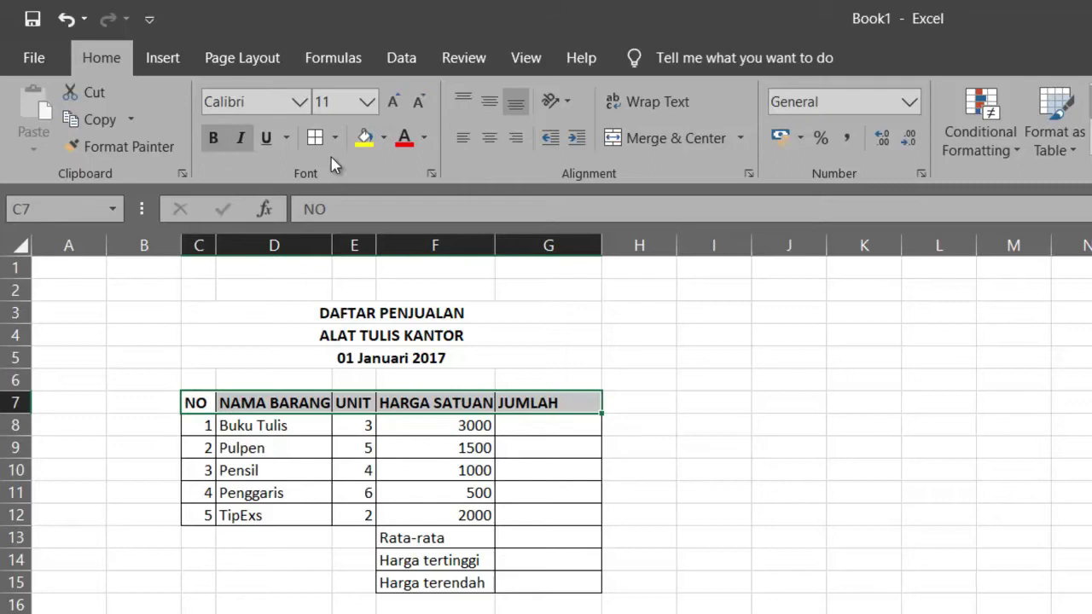
pyautogui.click(490, 143)
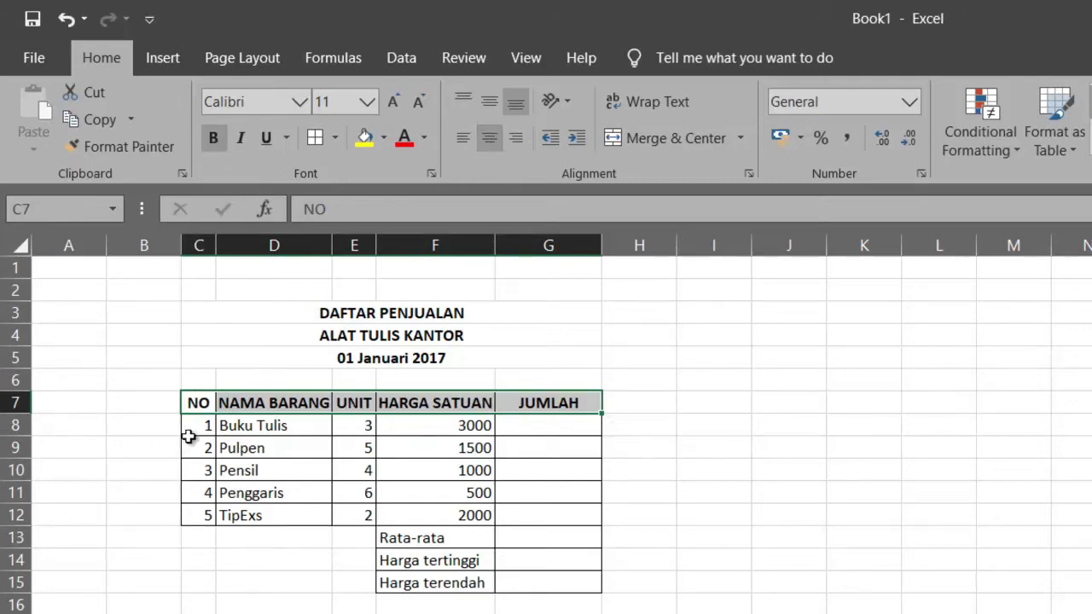
# Center the item numbers in C8:C12 and the unit quantities in E8:E12.
pyautogui.moveTo(194, 427); pyautogui.dragTo(200, 517)
pyautogui.click(490, 138)
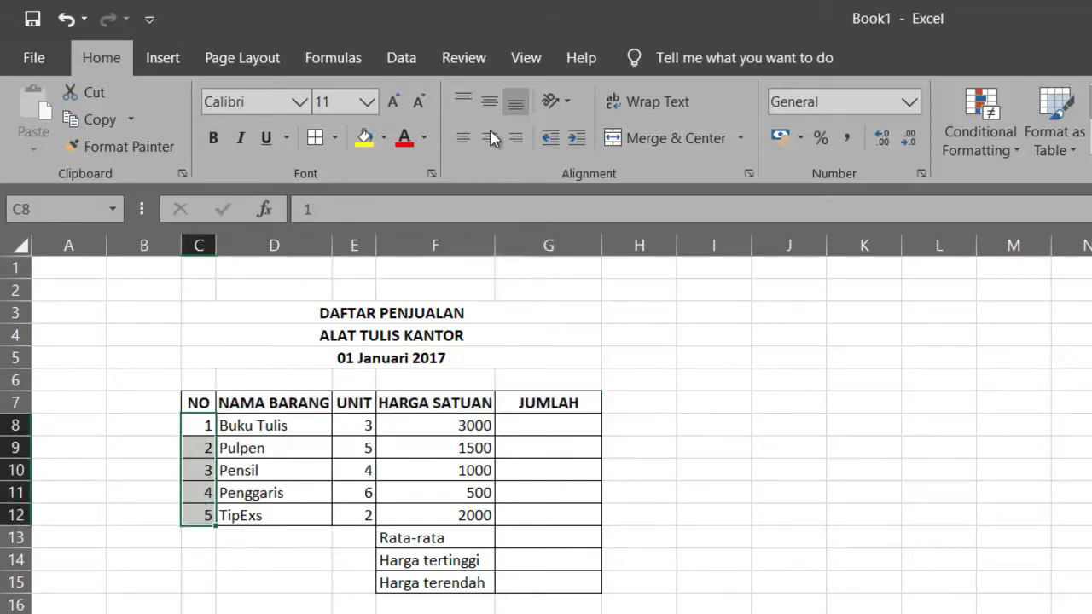
pyautogui.moveTo(361, 421); pyautogui.dragTo(358, 515)
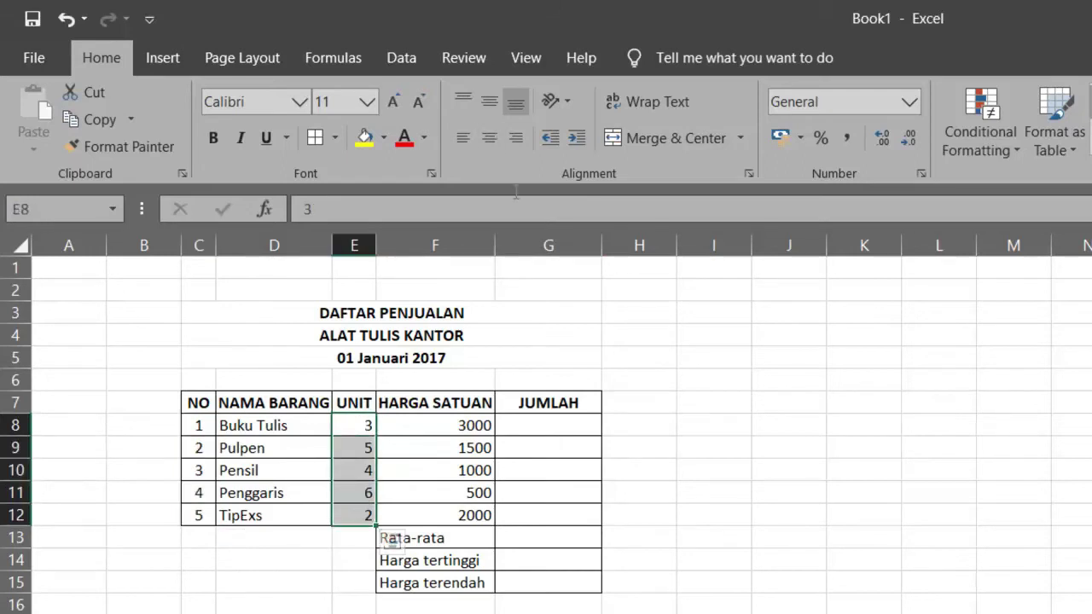
pyautogui.click(490, 143)
pyautogui.click(732, 493)
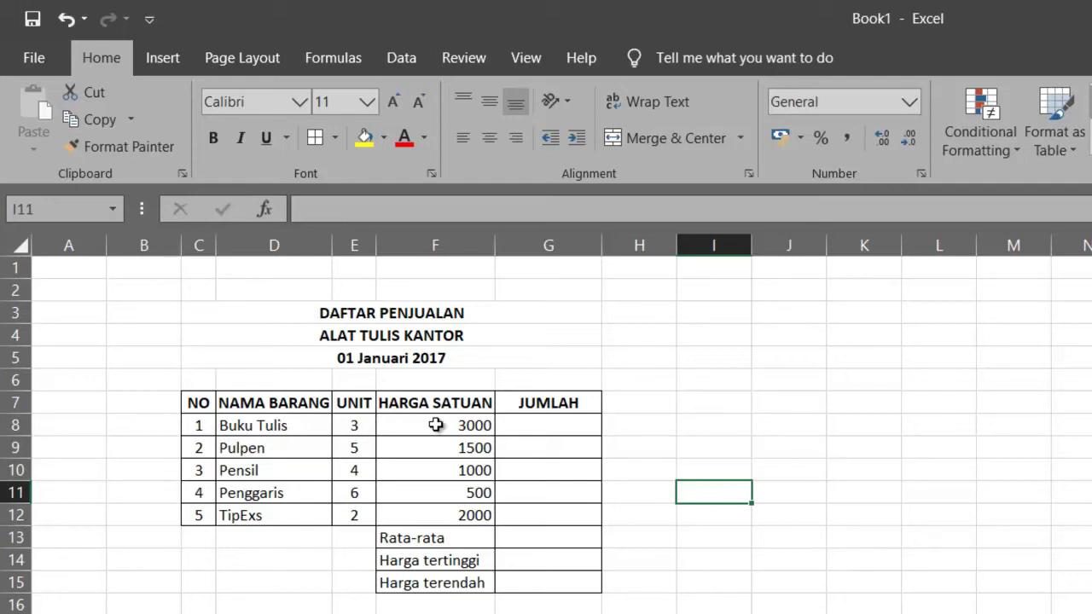
# Enter the formula =E8*F8 in G8 to multiply units by unit price for Buku Tulis.
pyautogui.click(550, 428)
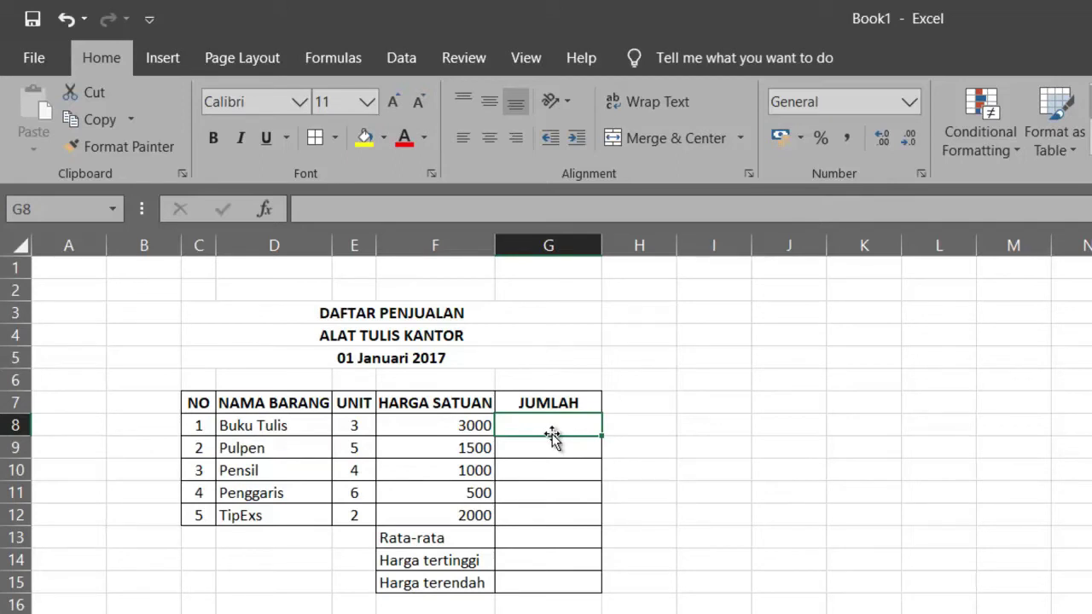
pyautogui.write('=')
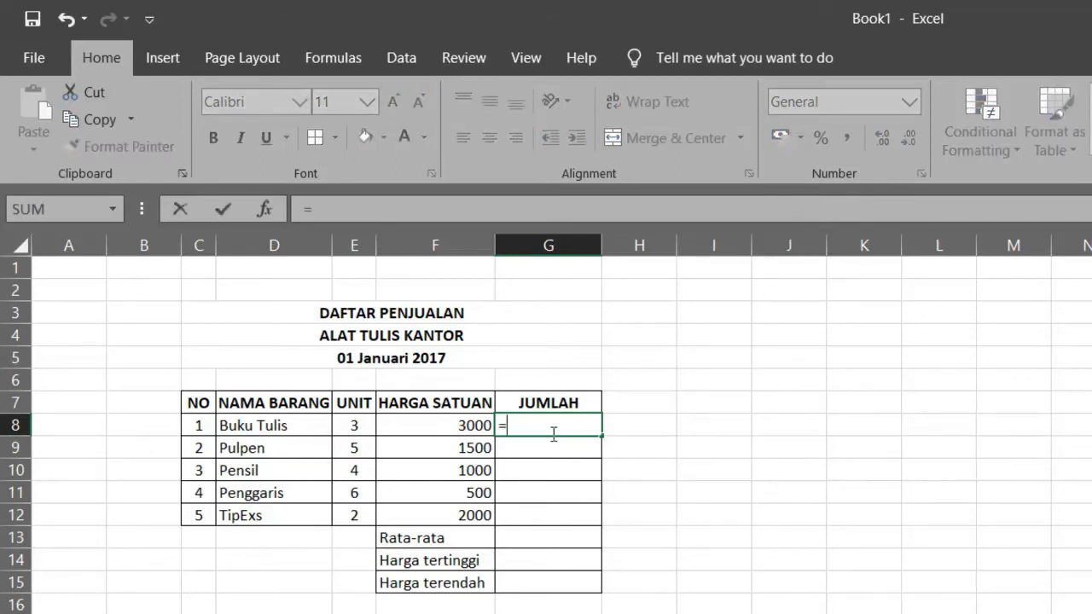
pyautogui.click(358, 425)
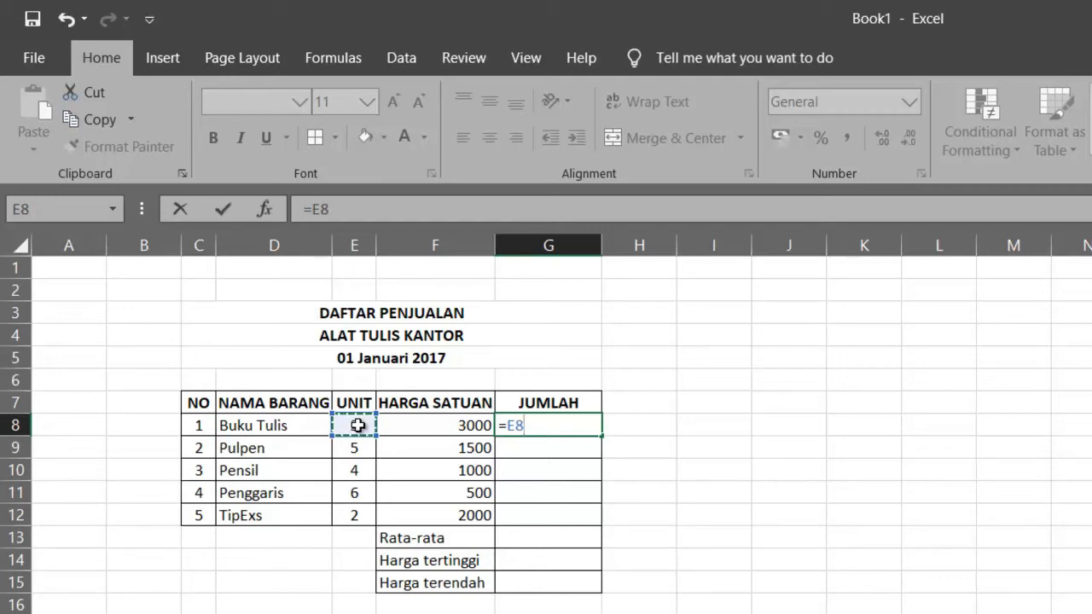
pyautogui.write('*')
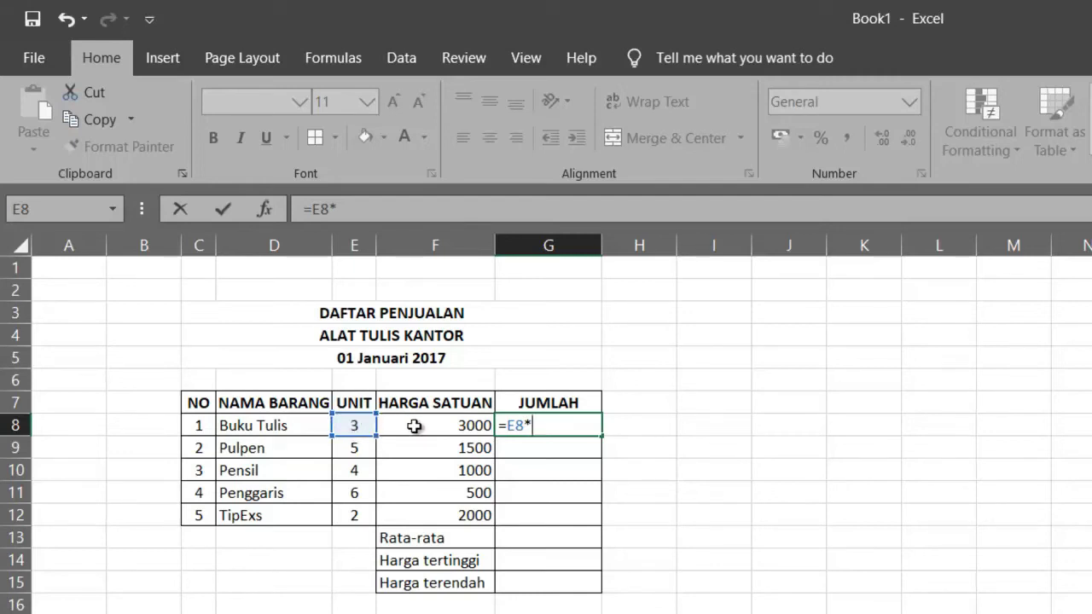
pyautogui.click(413, 425)
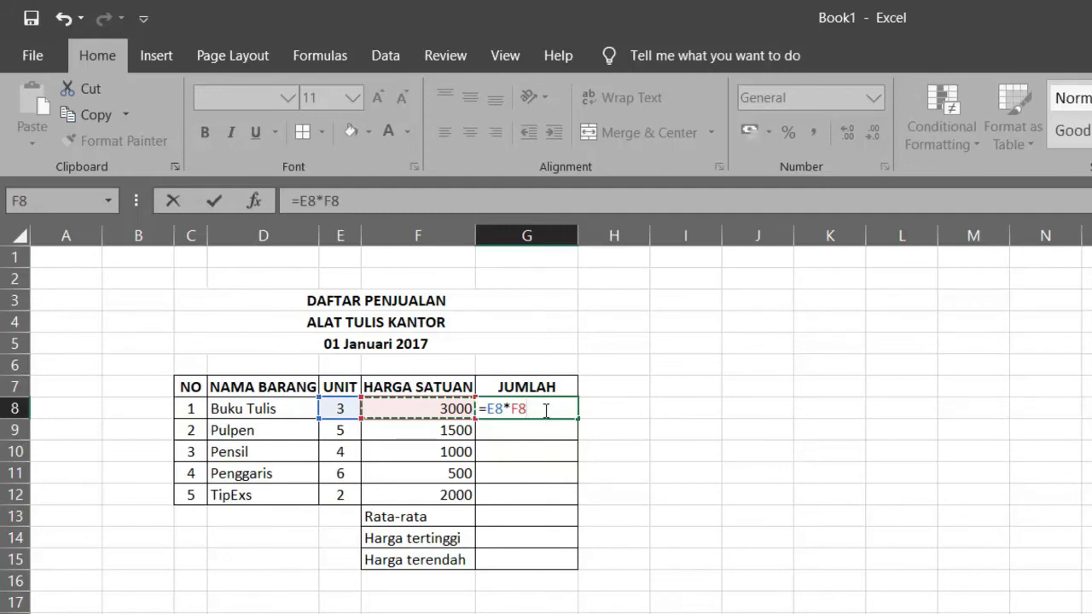
pyautogui.press('Return')
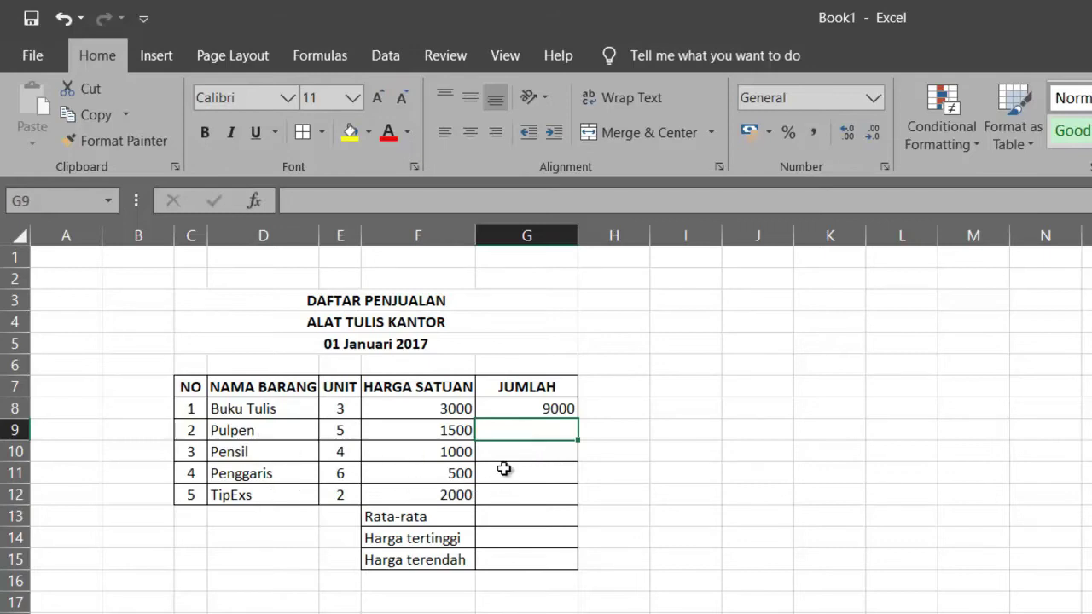
# Fill the G8 formula down through G12 for the remaining items.
pyautogui.click(533, 412)
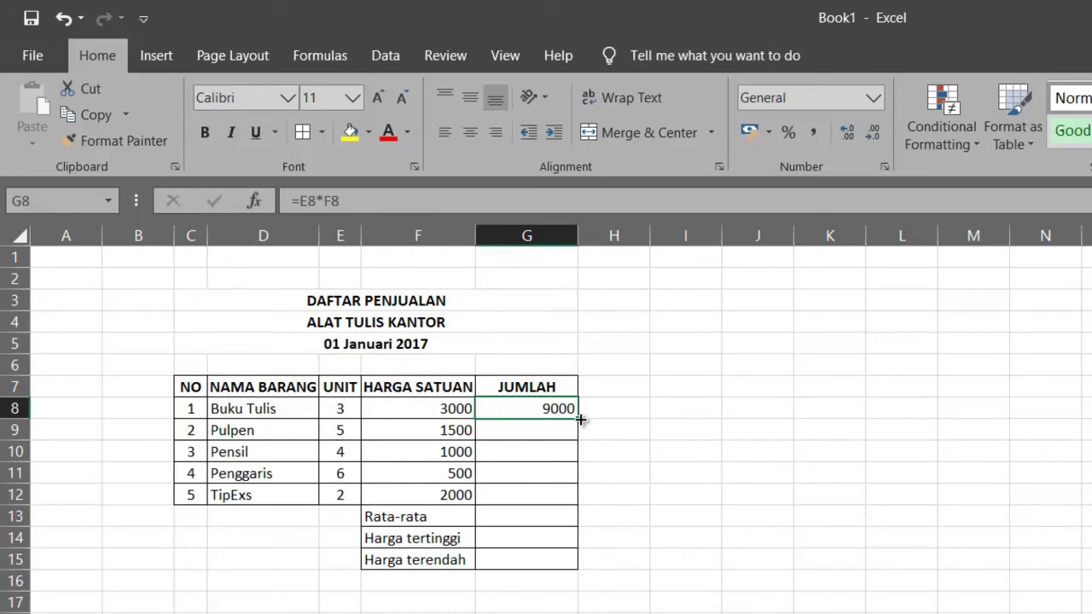
pyautogui.moveTo(580, 419); pyautogui.dragTo(583, 500)
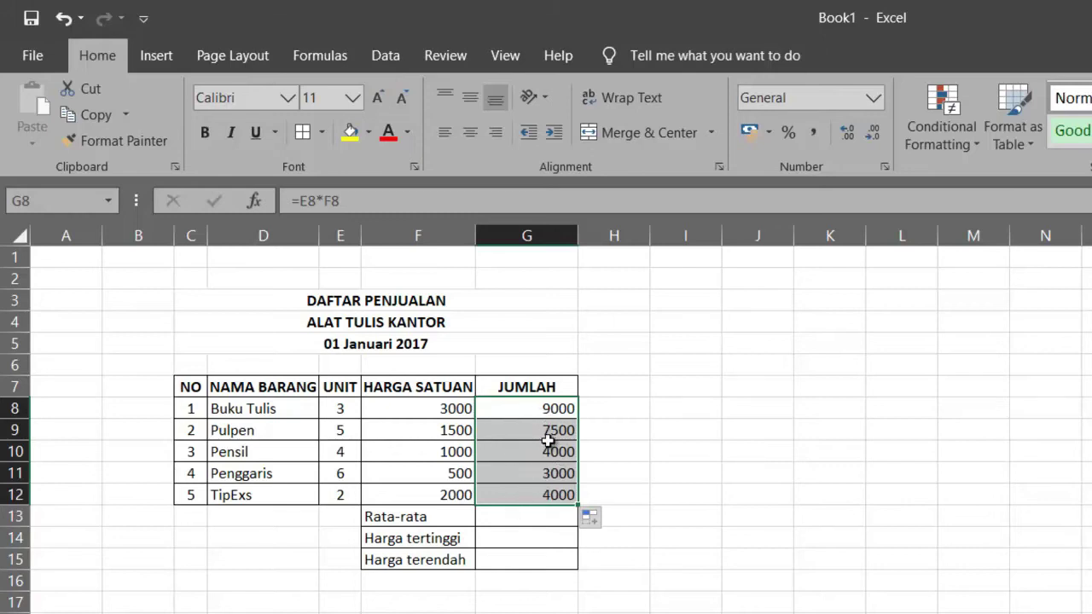
pyautogui.click(676, 416)
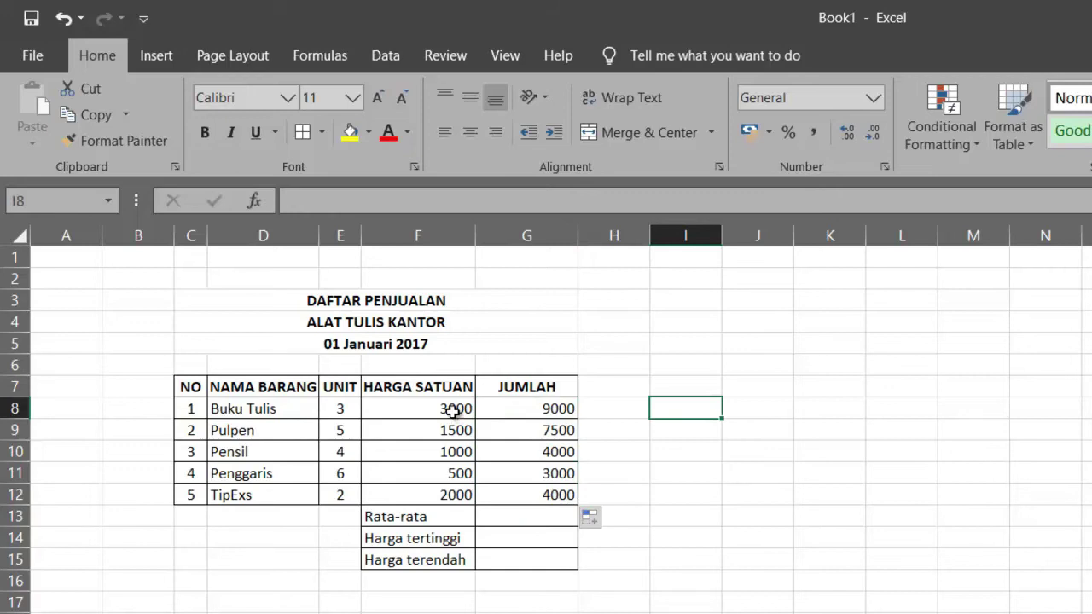
# Format the unit prices and amounts in F8:G12 with the Accounting number format.
pyautogui.moveTo(452, 412); pyautogui.dragTo(517, 491)
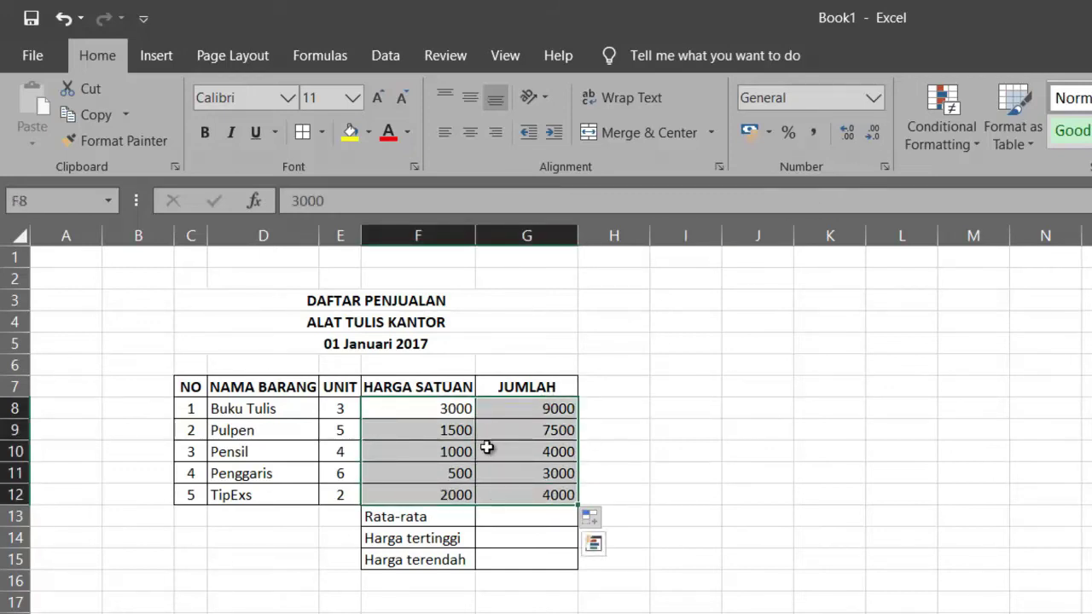
pyautogui.click(874, 99)
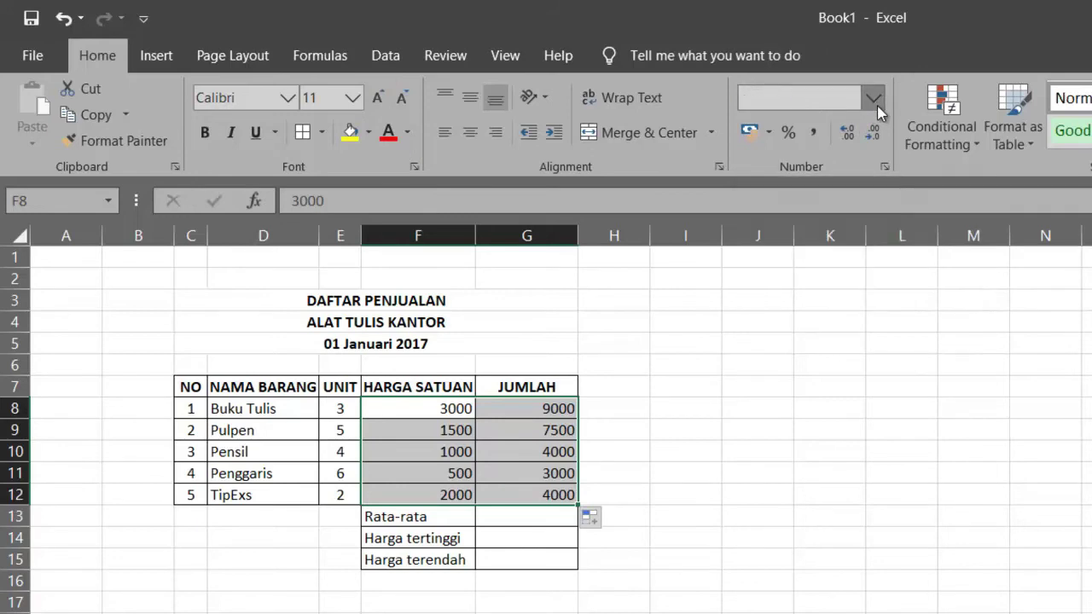
pyautogui.click(831, 290)
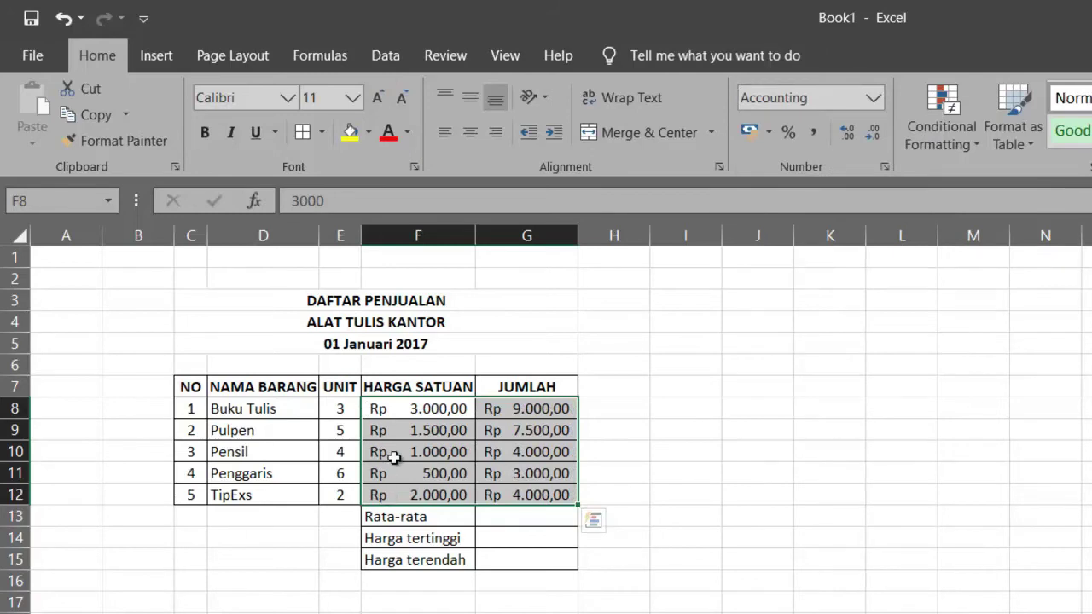
pyautogui.click(641, 439)
# Enter the formula =AVERAGE(G8:G12) in G13 for the Rata-rata row.
pyautogui.click(545, 520)
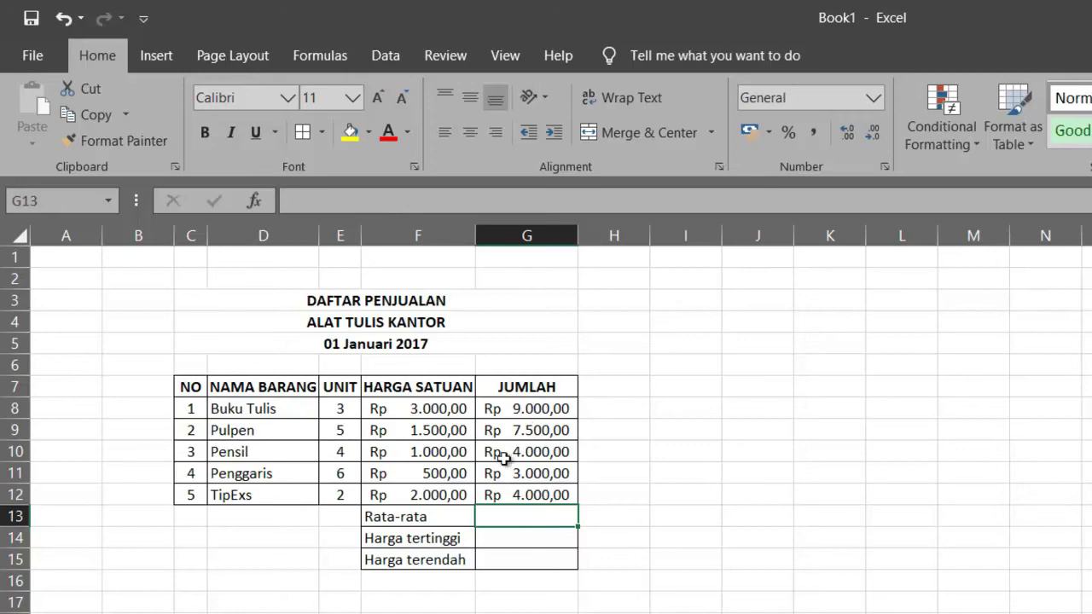
pyautogui.click(534, 411)
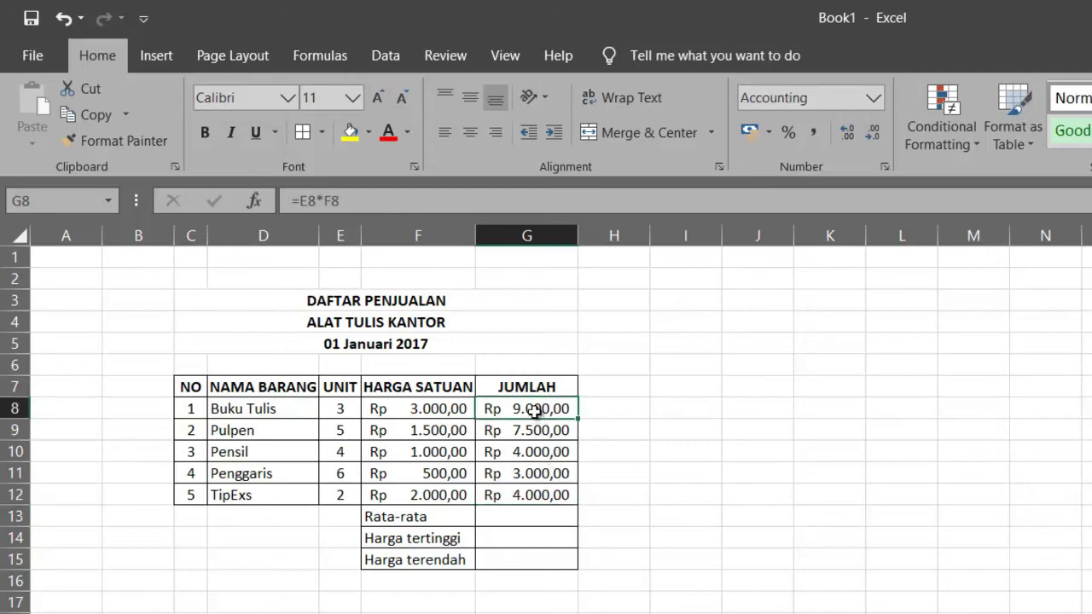
pyautogui.click(536, 496)
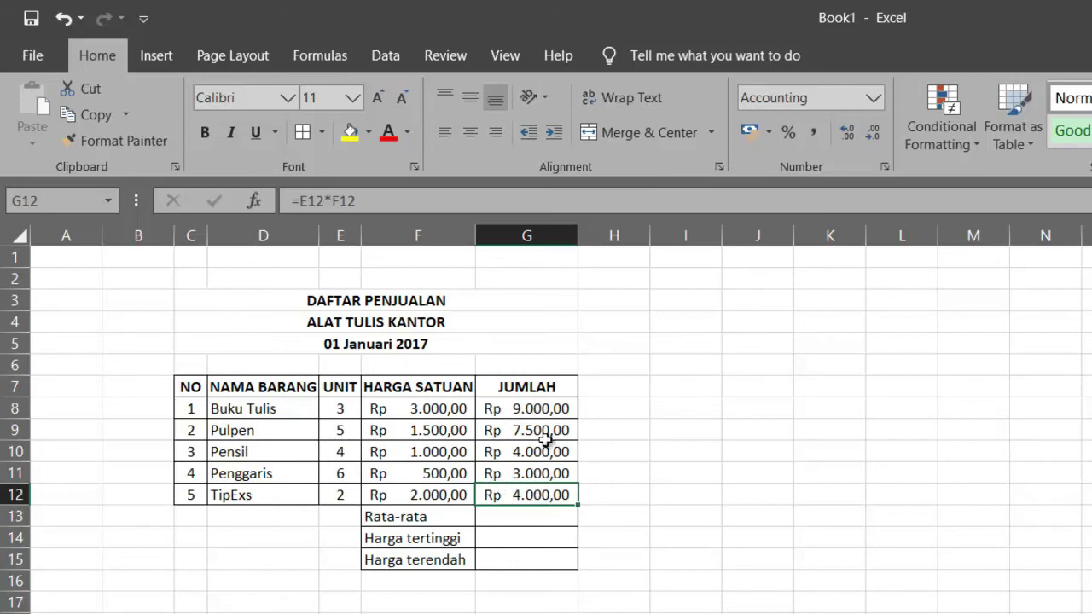
pyautogui.click(525, 515)
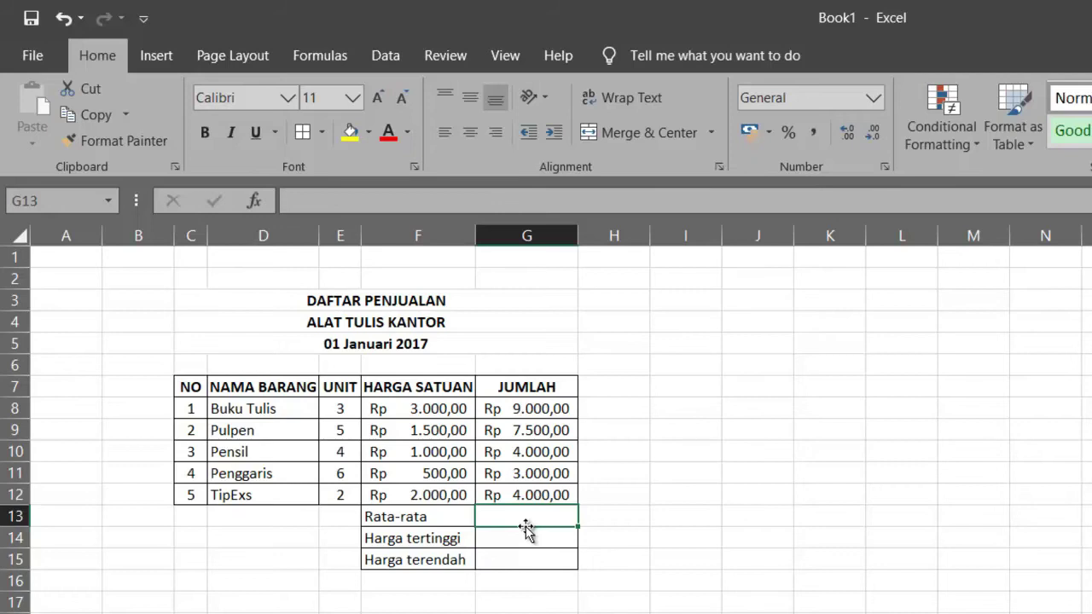
pyautogui.write('=')
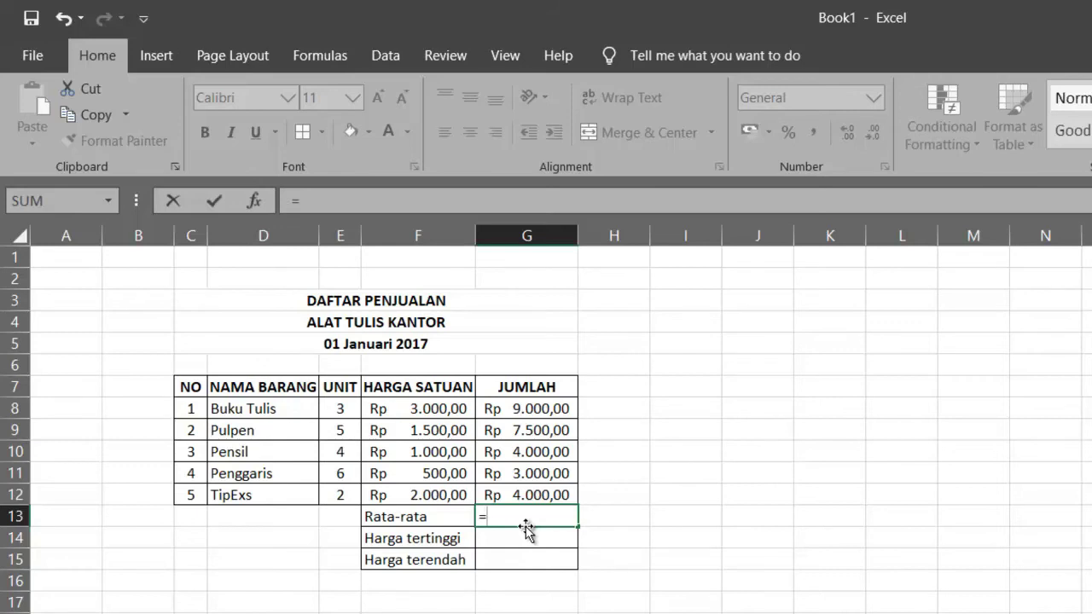
pyautogui.write('AVERAGE')
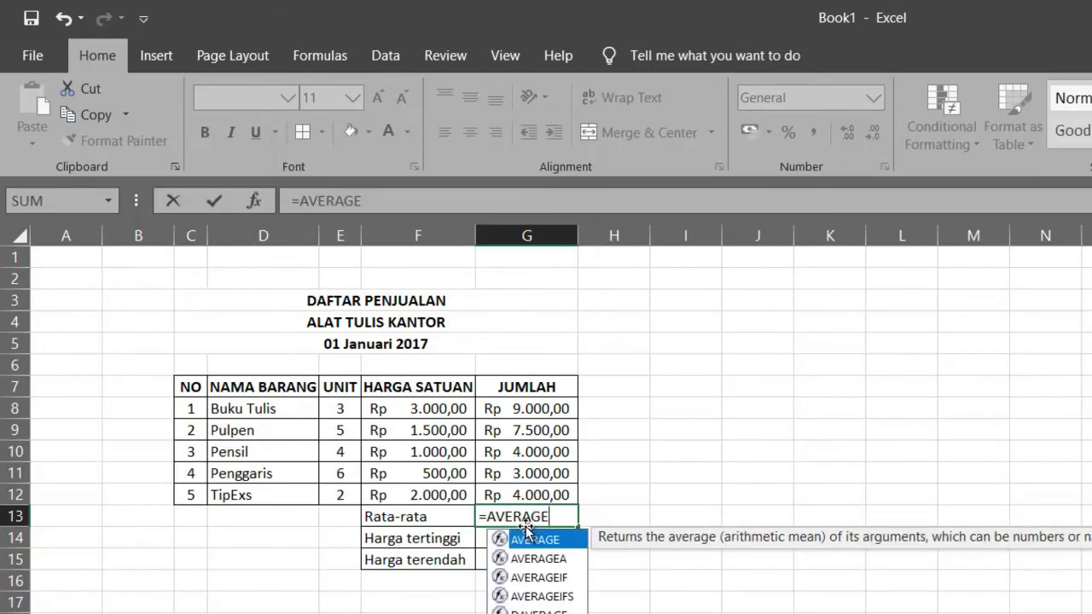
pyautogui.write('(')
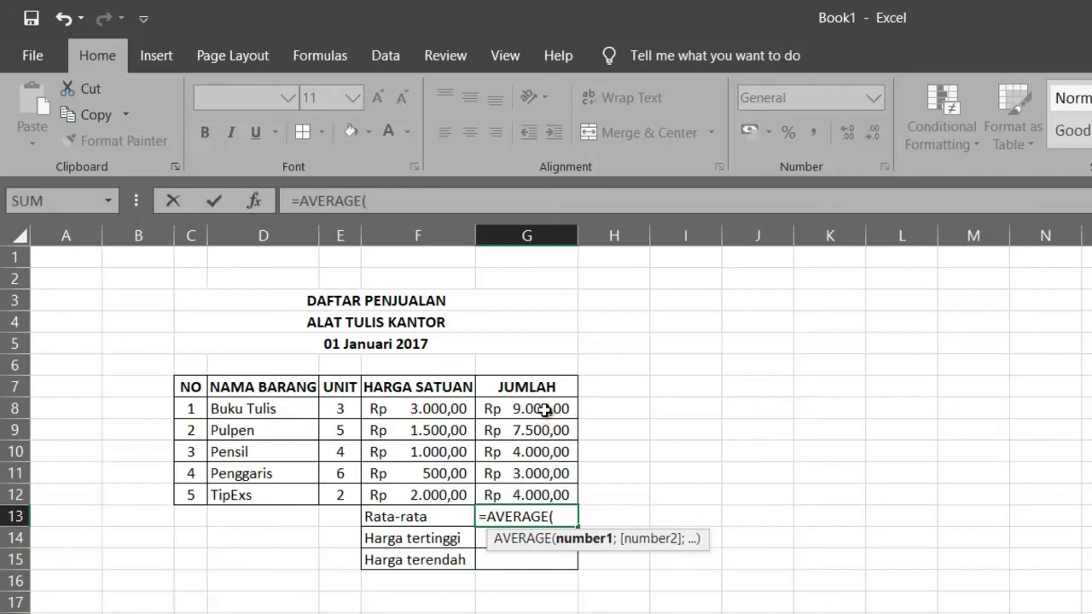
pyautogui.moveTo(544, 410); pyautogui.dragTo(544, 474)
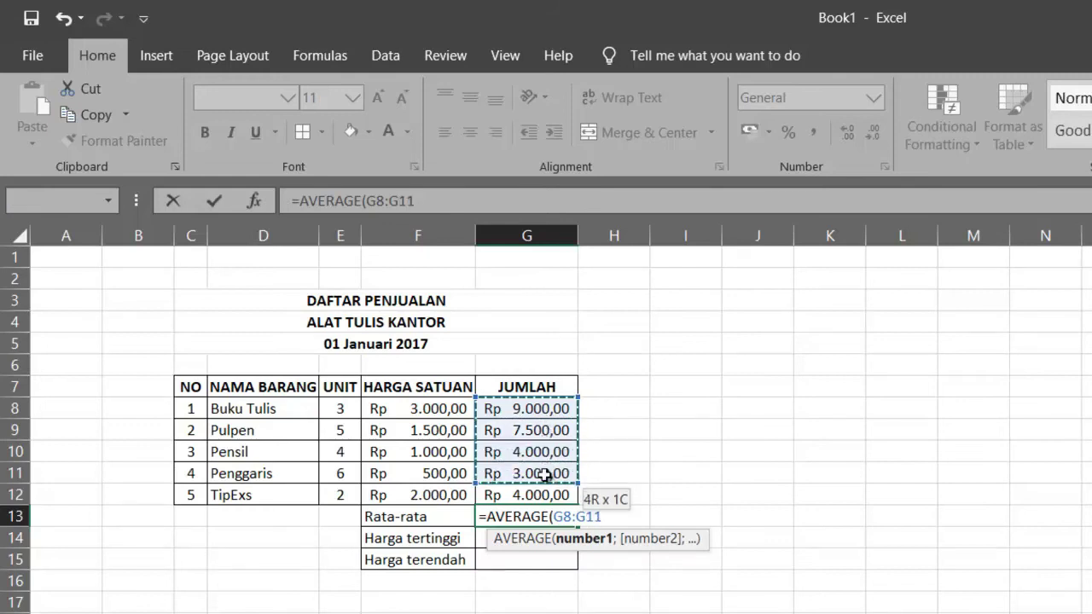
pyautogui.moveTo(544, 474); pyautogui.dragTo(546, 493)
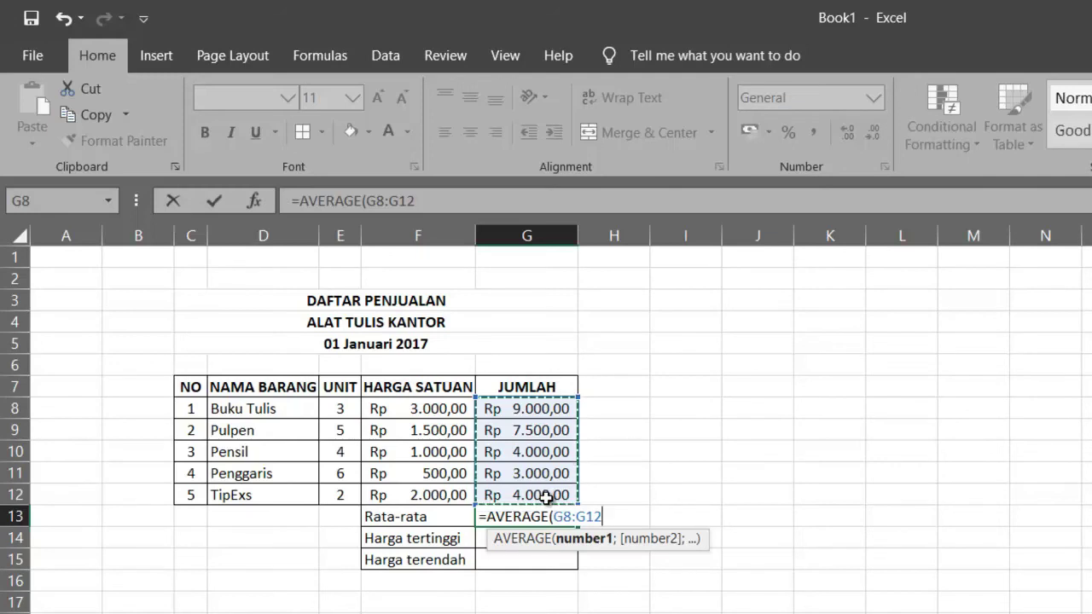
pyautogui.write(')')
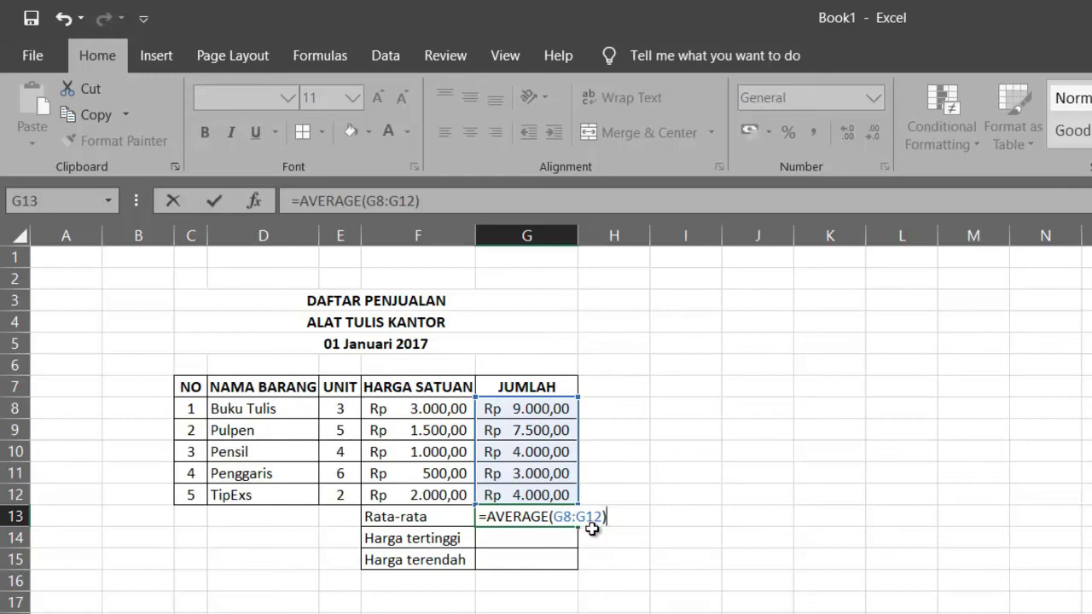
pyautogui.press('Return')
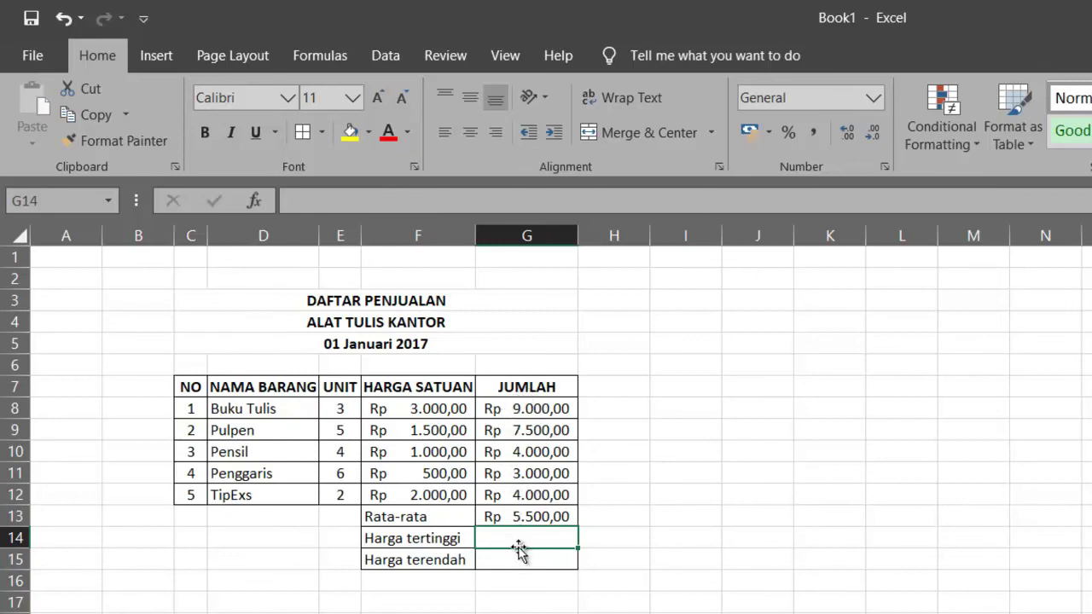
# Enter the formula =MAX(G8:G12) in G14 for the Harga tertinggi row.
pyautogui.write('=')
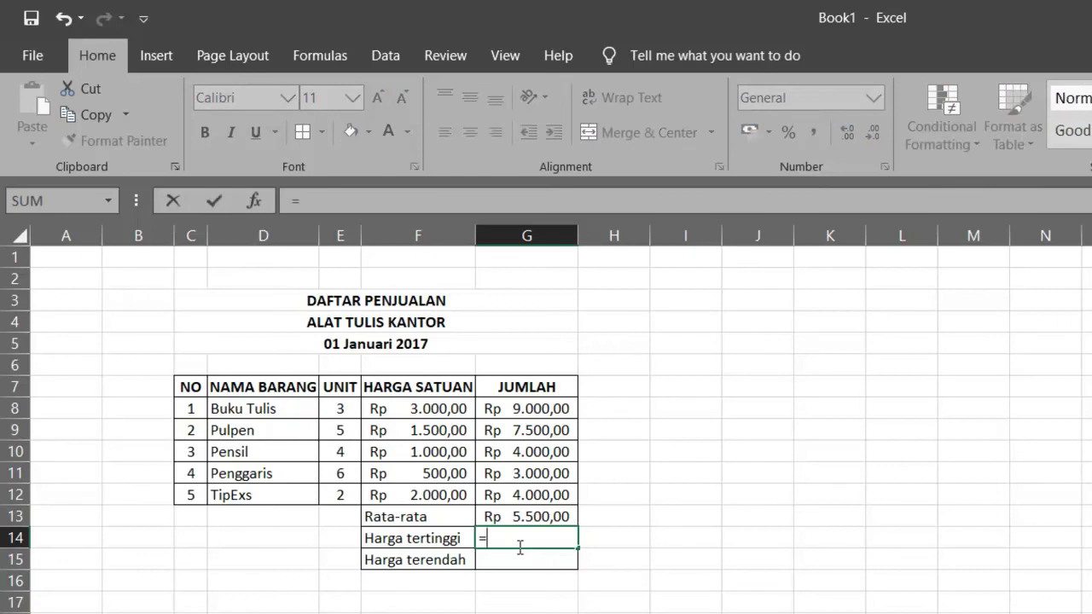
pyautogui.write('m')
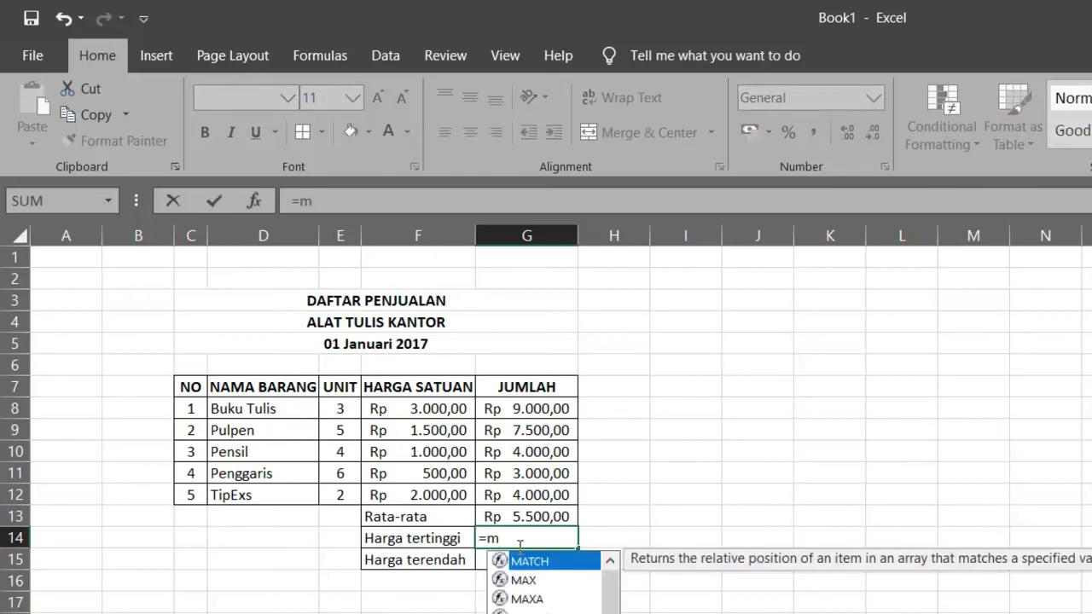
pyautogui.press('BackSpace')
pyautogui.write('MAX(')
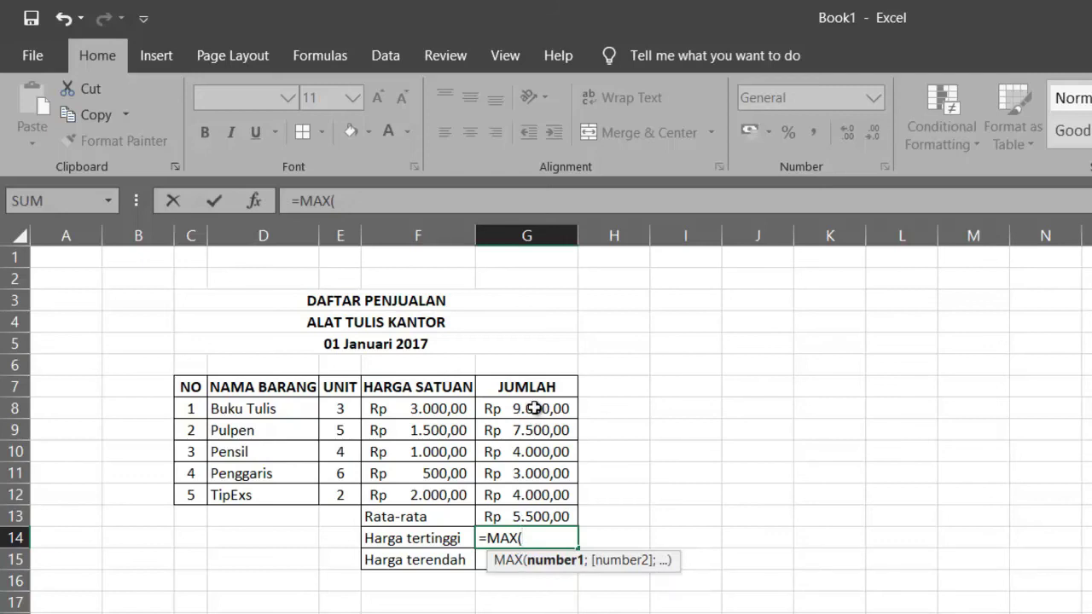
pyautogui.click(535, 416)
pyautogui.moveTo(535, 416); pyautogui.dragTo(536, 494)
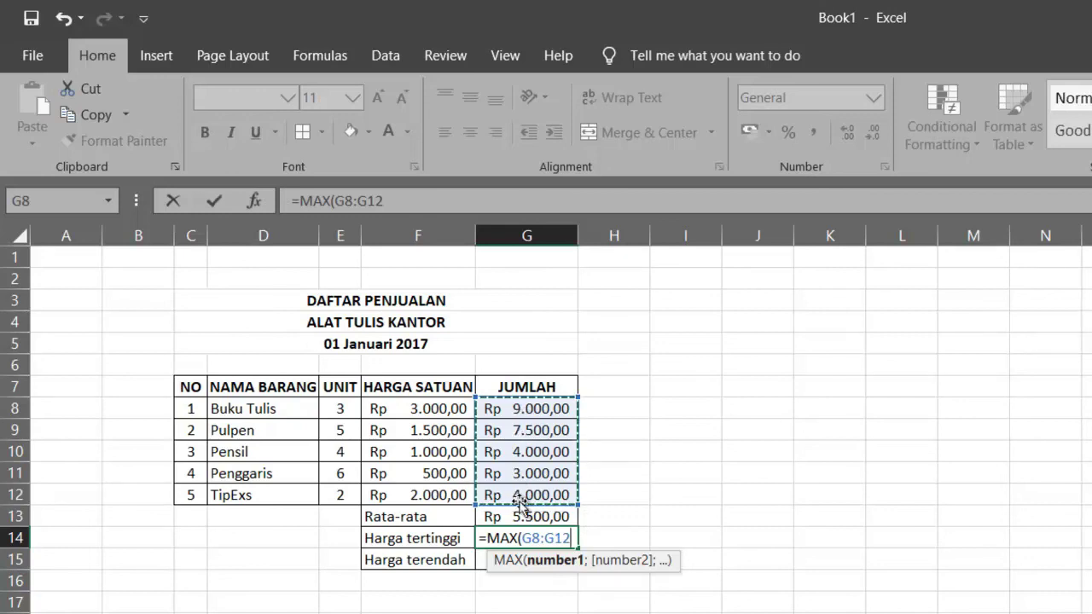
pyautogui.write(')')
pyautogui.press('Return')
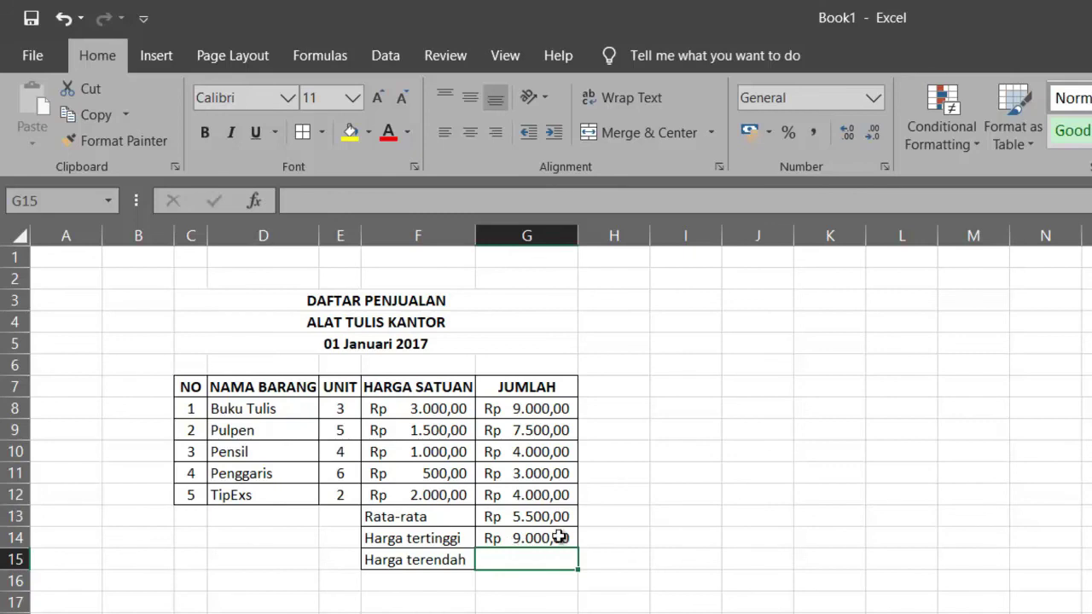
# Enter the formula =MIN(G8:G12) in G15 for the Harga terendah row.
pyautogui.click(559, 536)
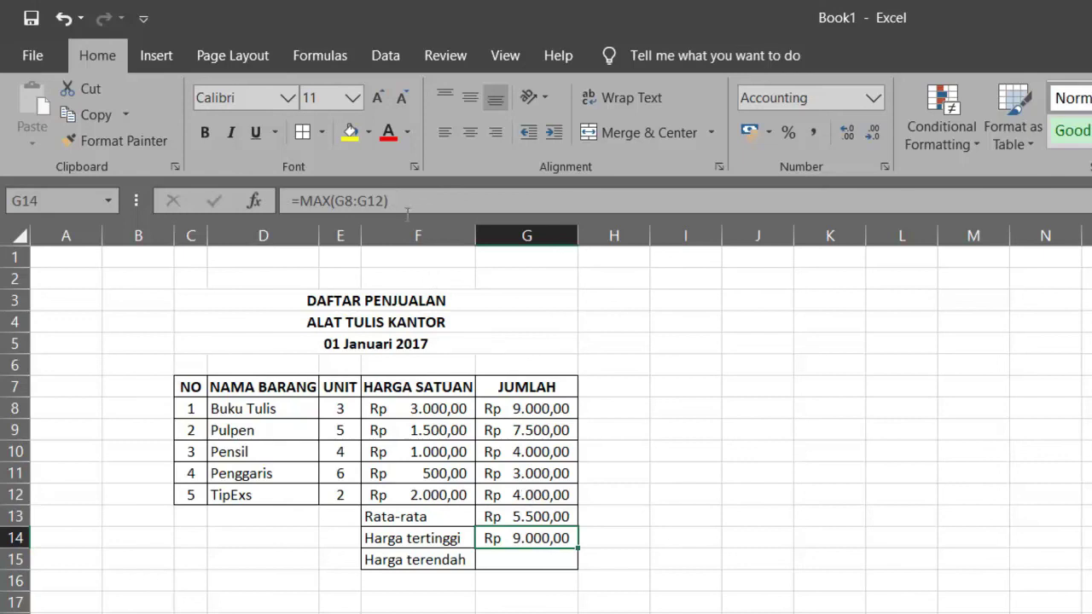
pyautogui.press('Down')
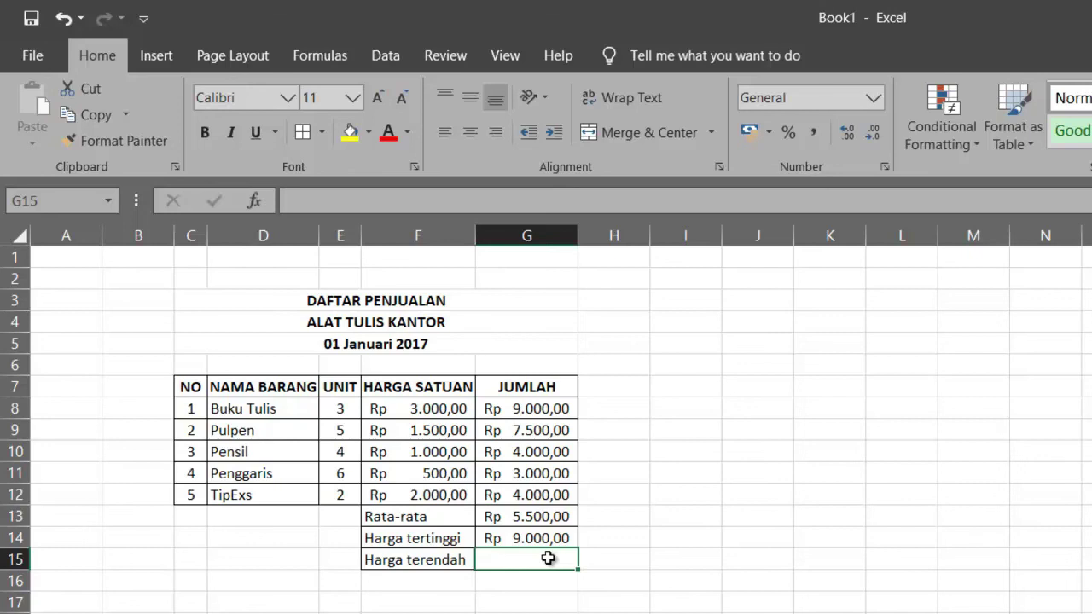
pyautogui.write('=')
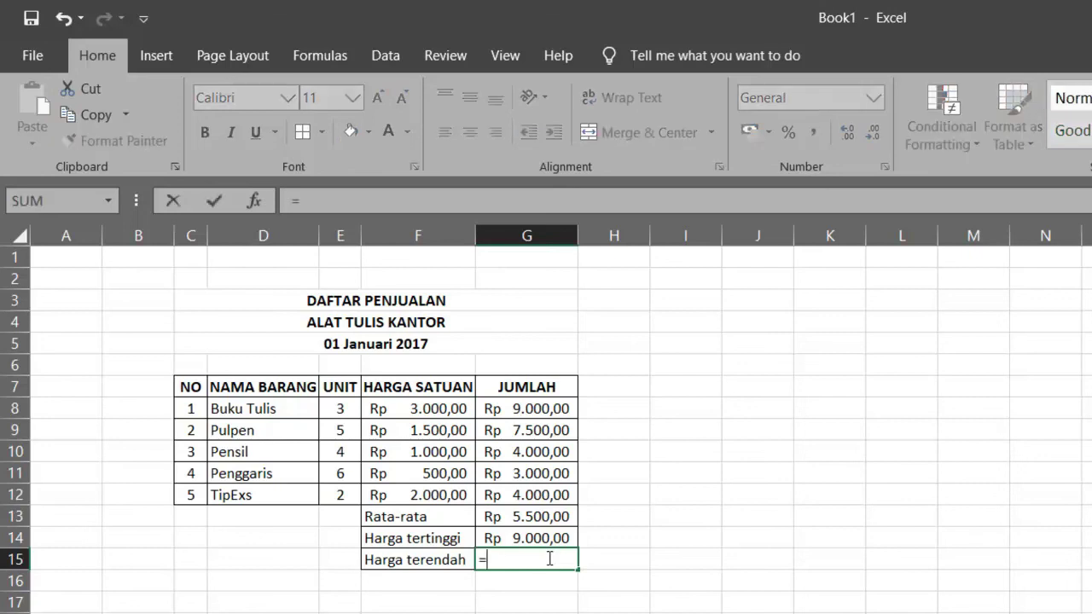
pyautogui.write('M')
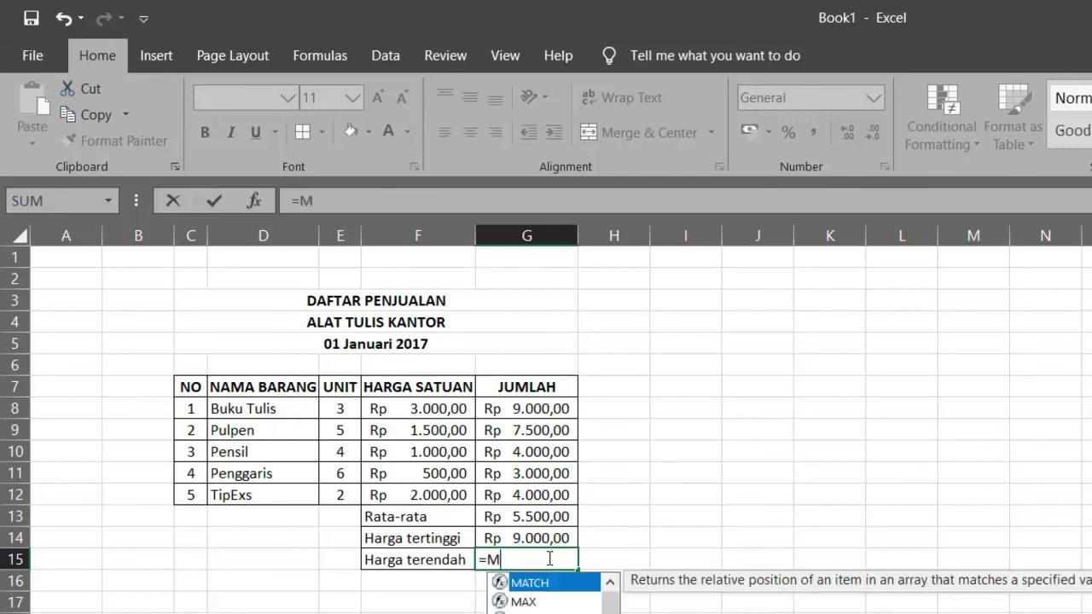
pyautogui.write('IN(')
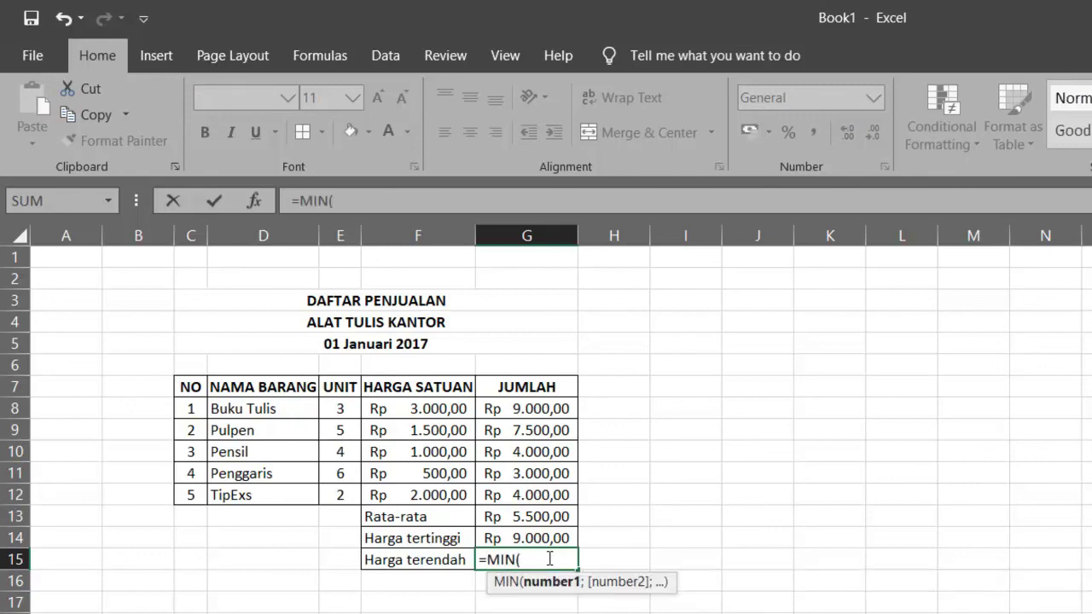
pyautogui.click(518, 410)
pyautogui.moveTo(517, 410); pyautogui.dragTo(524, 491)
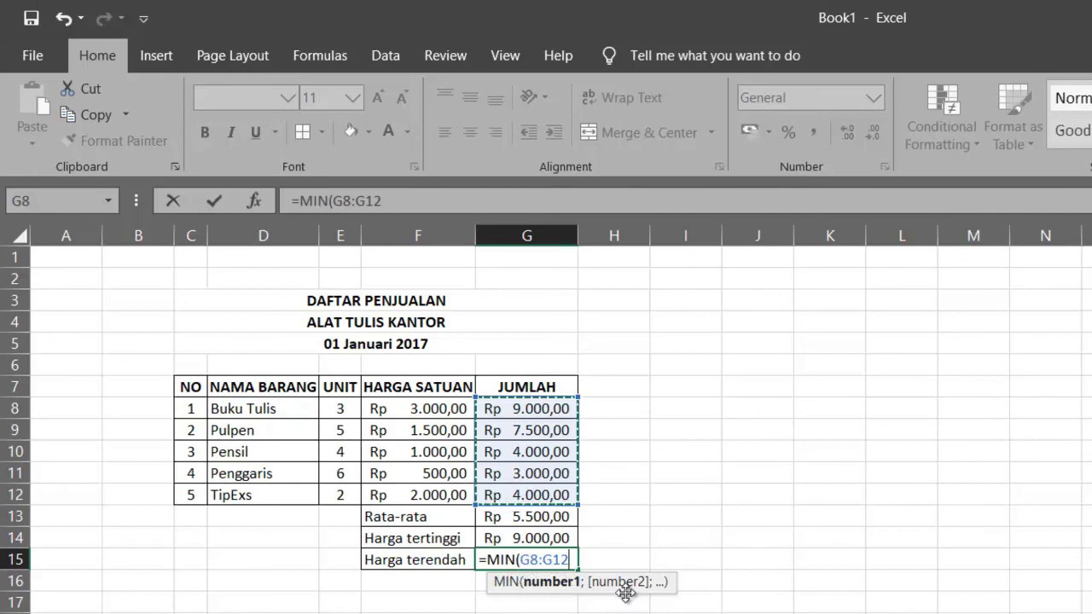
pyautogui.write(')')
pyautogui.press('Return')
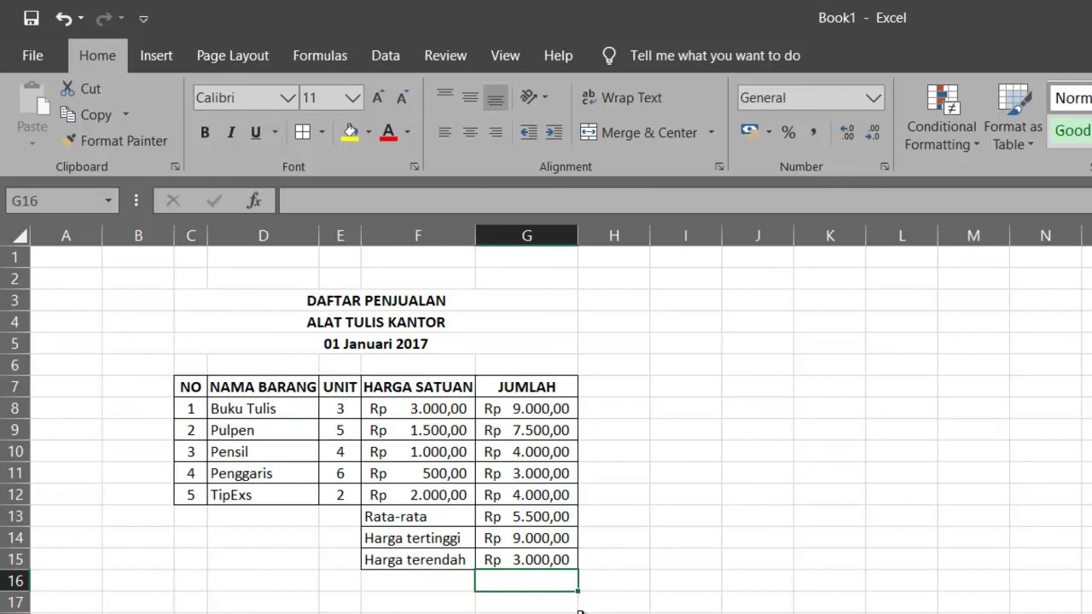
pyautogui.click(581, 611)
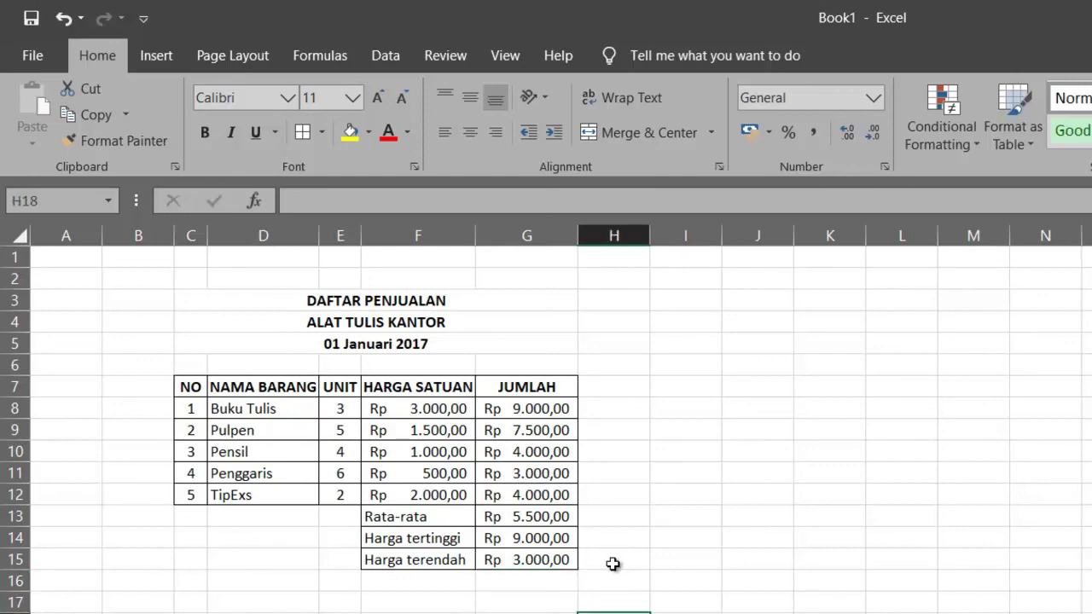